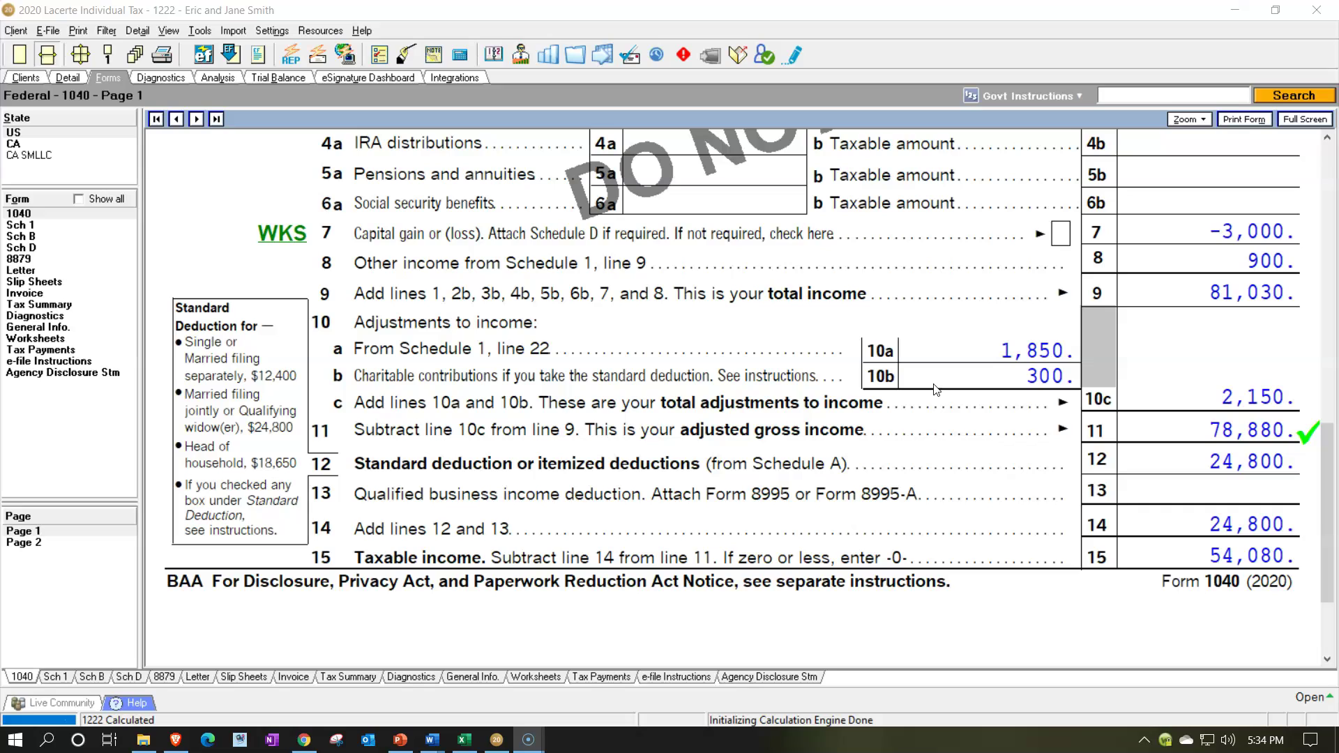
Examine the income, adjustment and deduction lines on page 1 of Form 1040
click(944, 470)
click(942, 474)
scroll(768, 438, up, 3)
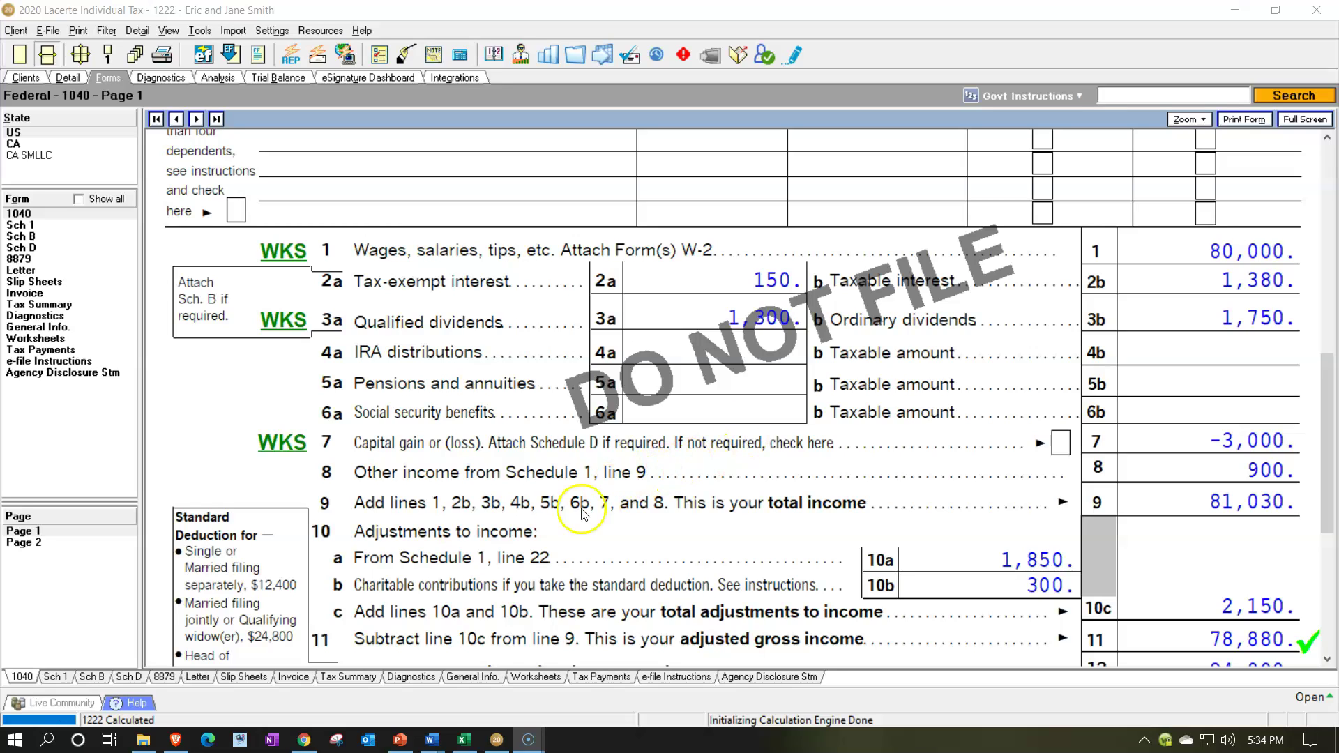
Switch to Excel and examine the adjustments to income and itemized deduction rows of the Tax Formula sheet
click(465, 740)
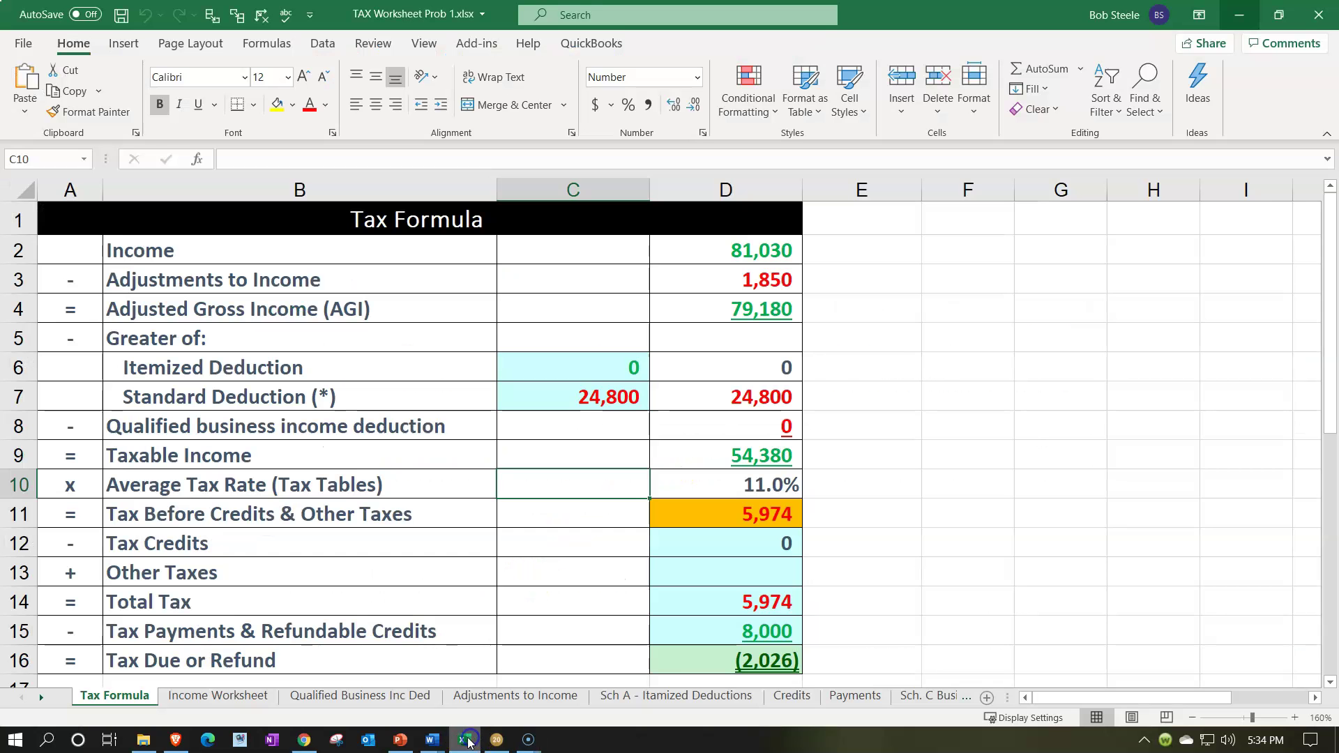
click(478, 481)
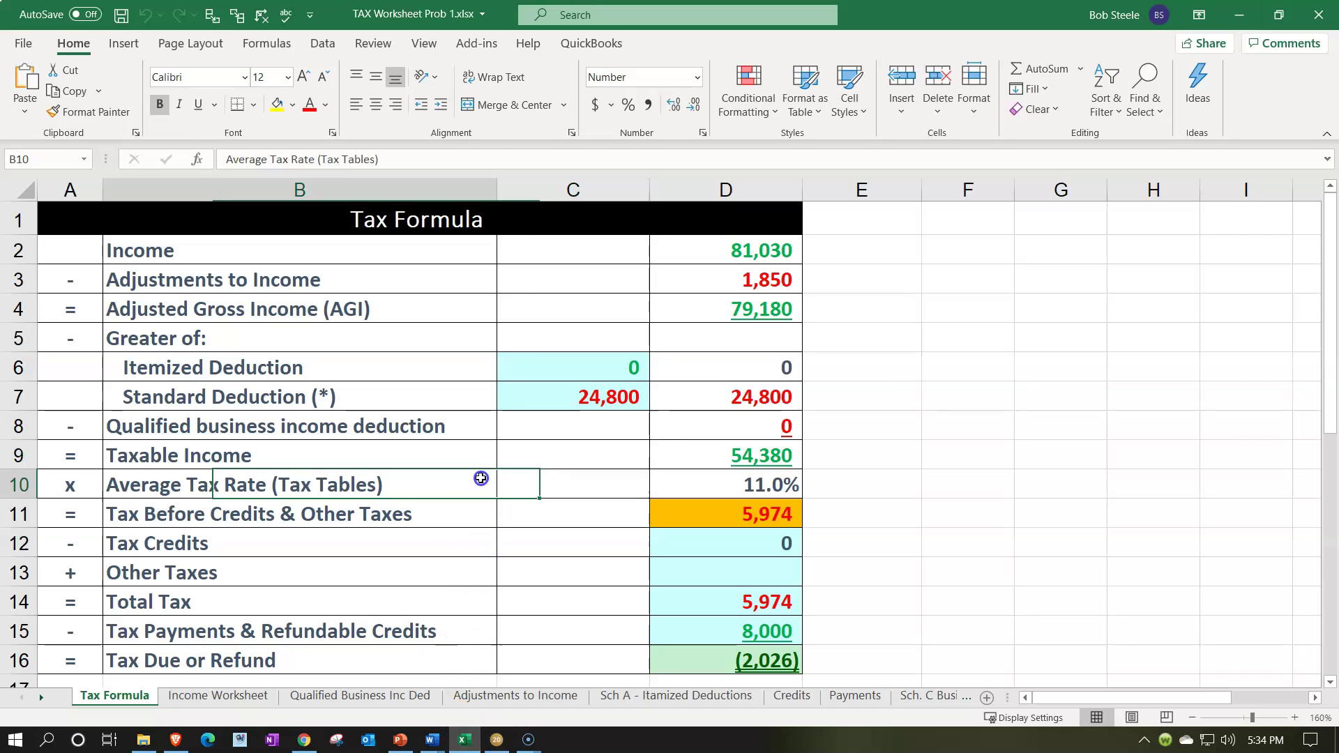
click(689, 288)
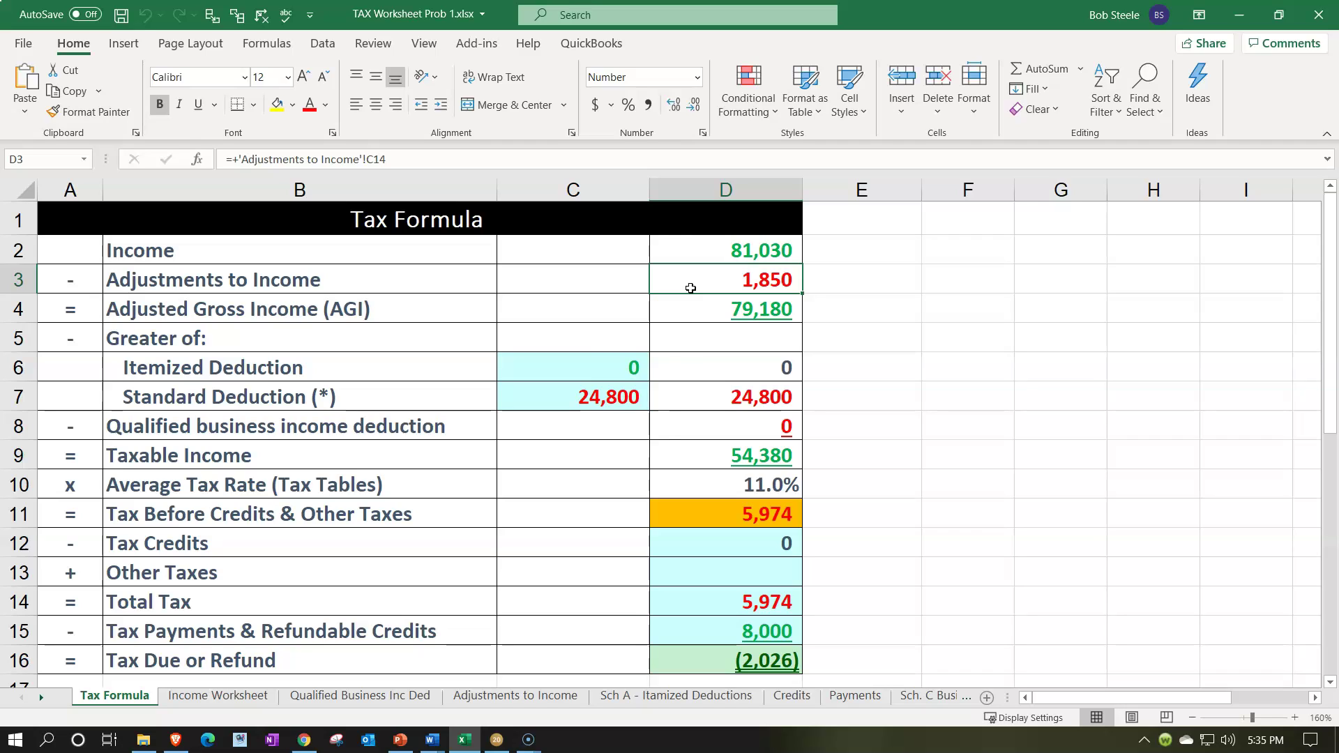
click(607, 364)
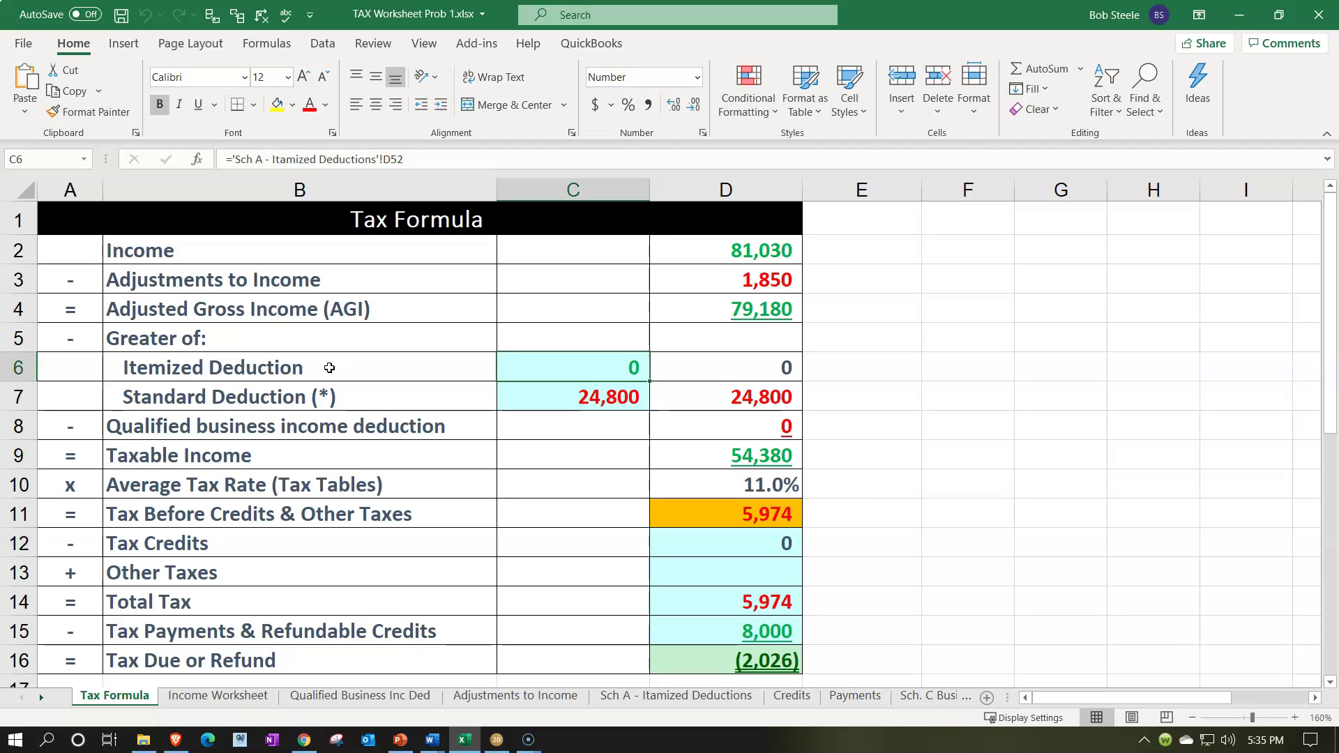
drag(329, 368, 533, 362)
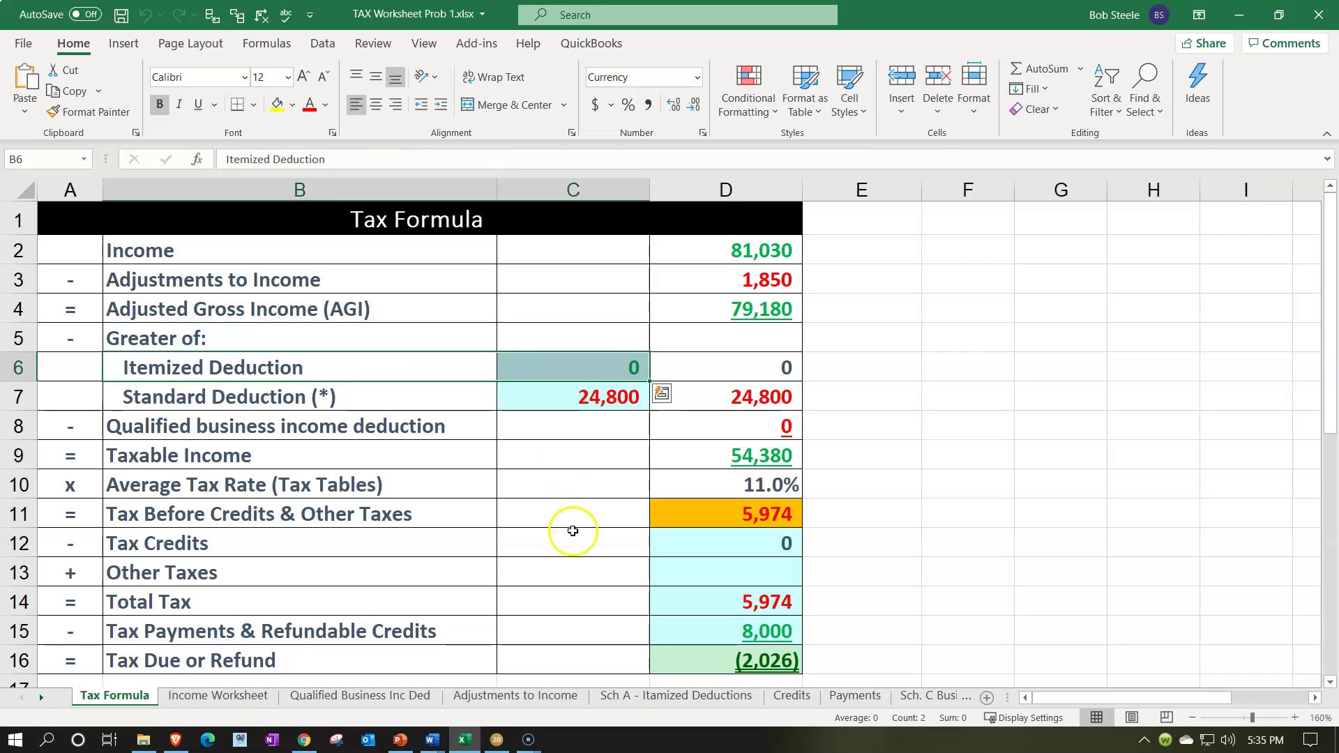
Enter 500 for cash gifts under Gifts to Charity on the Sch A itemized deductions sheet
click(638, 696)
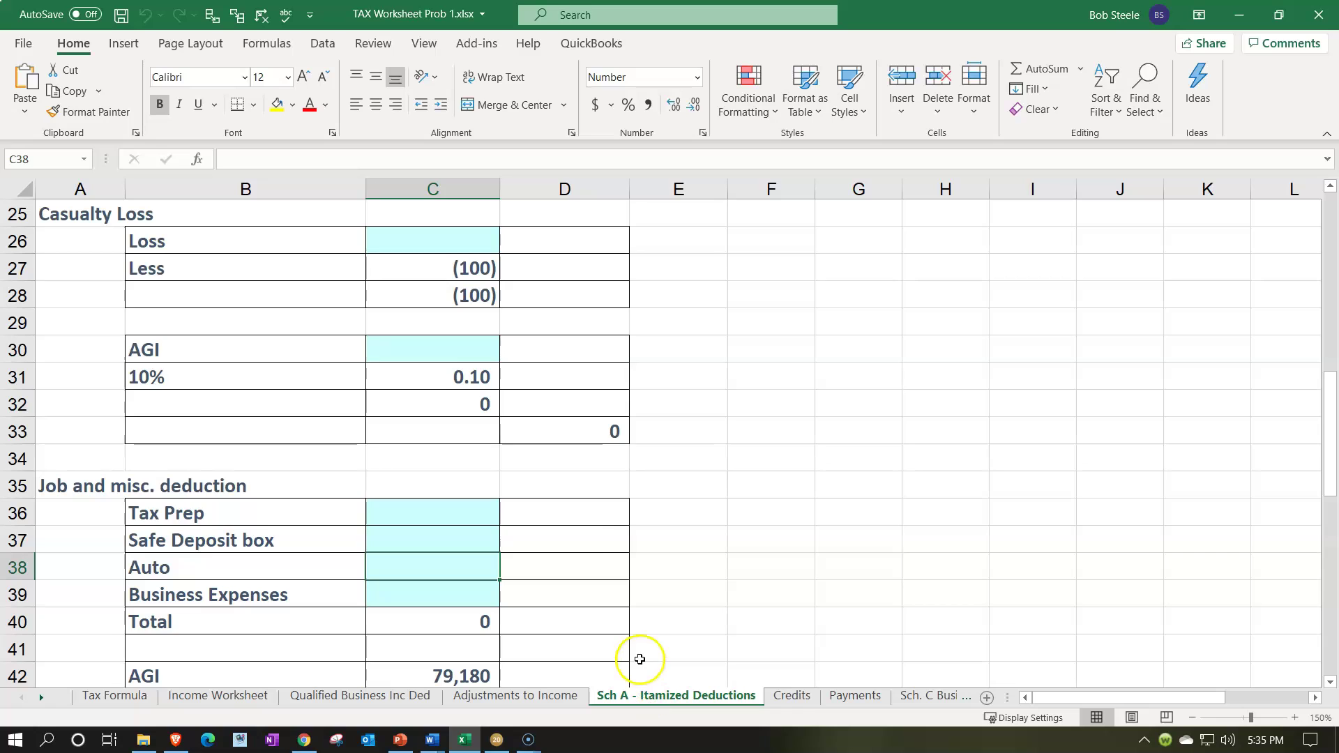
scroll(581, 541, down, 6)
scroll(581, 540, up, 11)
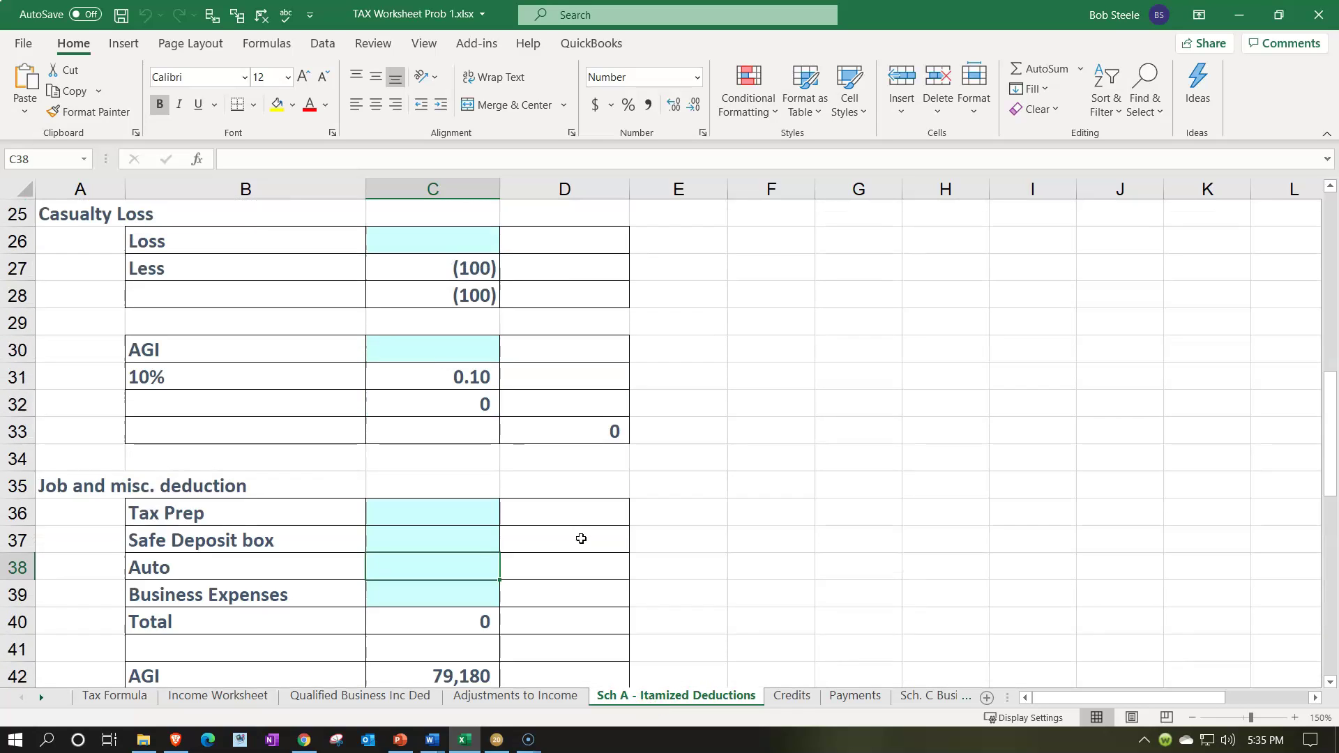
click(478, 509)
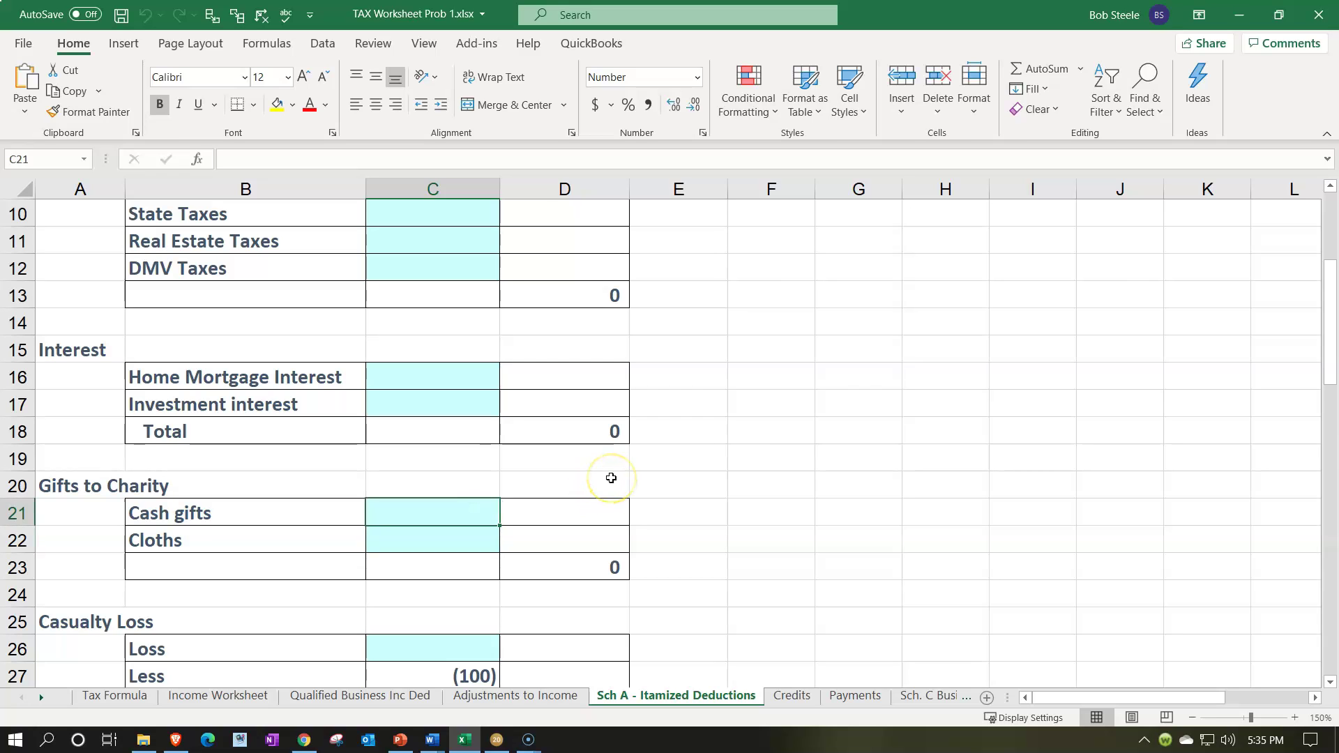
text(500)
key(Return)
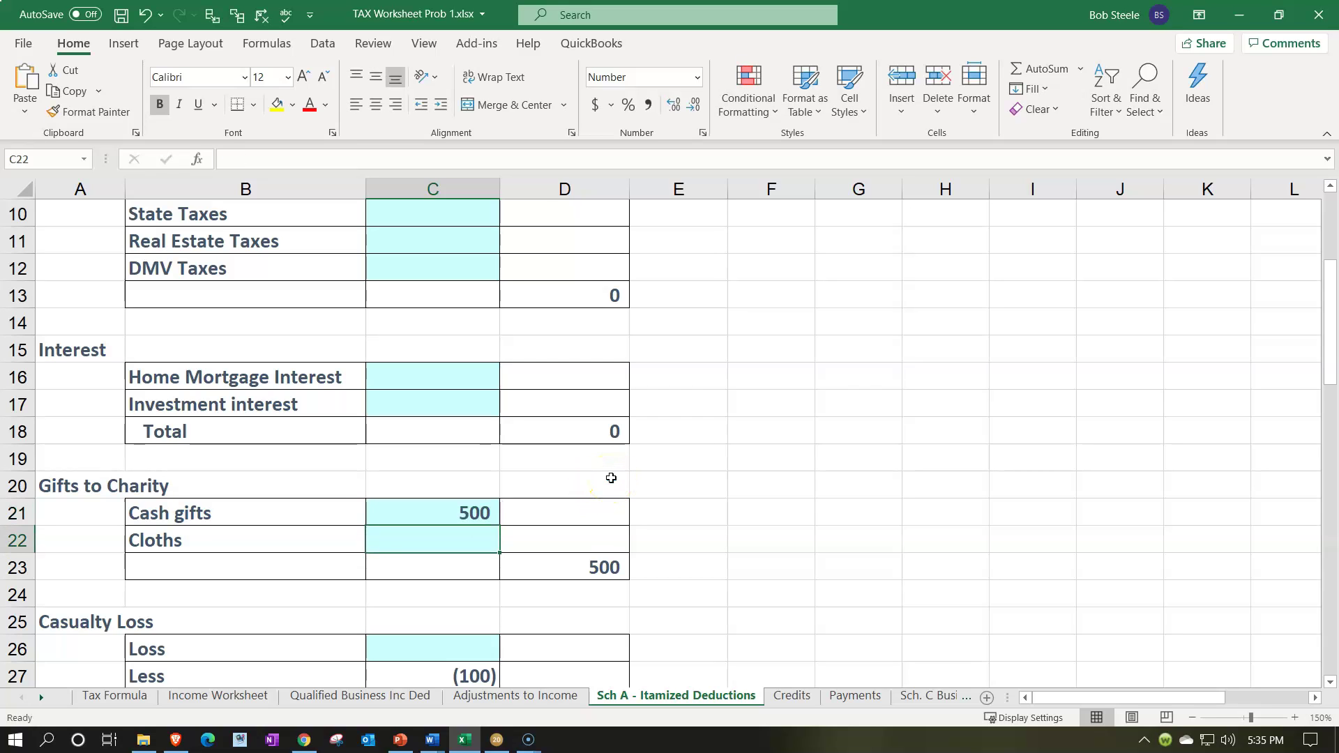
Check the total itemized deduction on Sch A and its link to the itemized deduction in the Tax Formula sheet
scroll(611, 478, down, 5)
scroll(611, 478, down, 6)
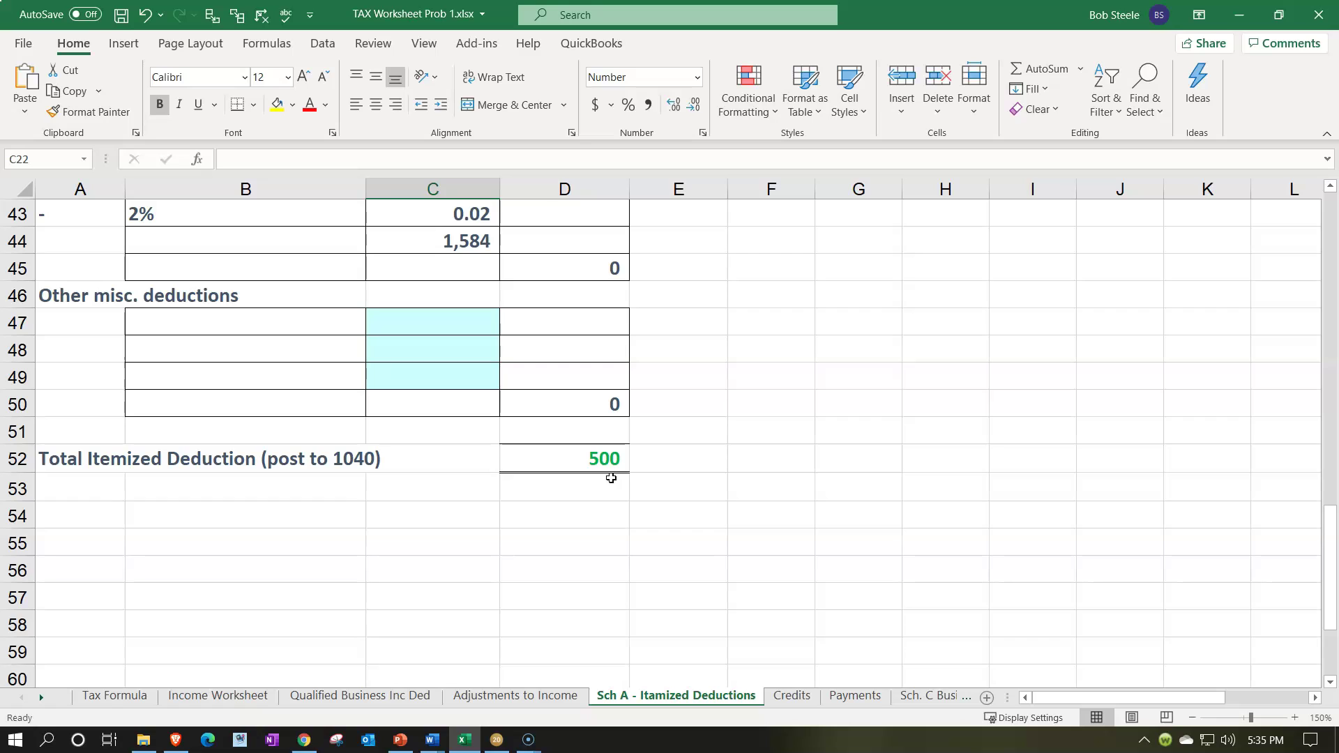
click(106, 696)
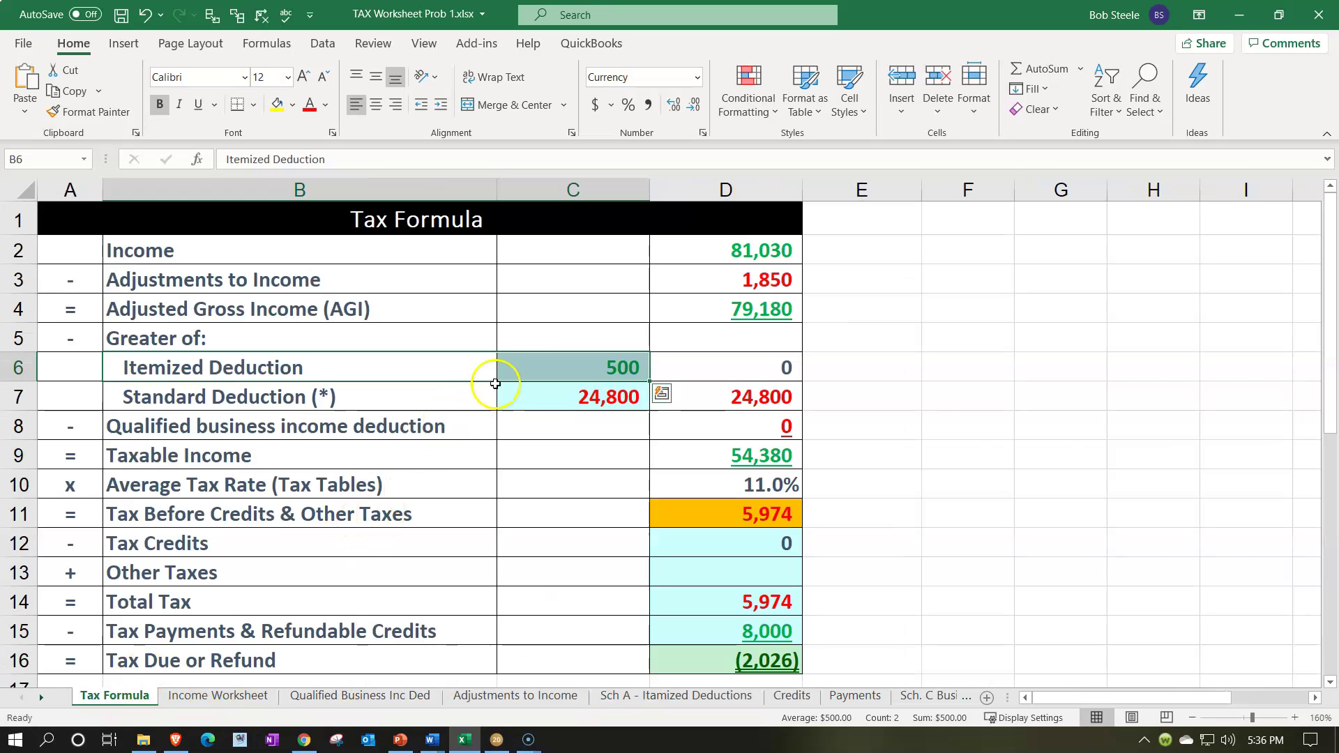
click(521, 363)
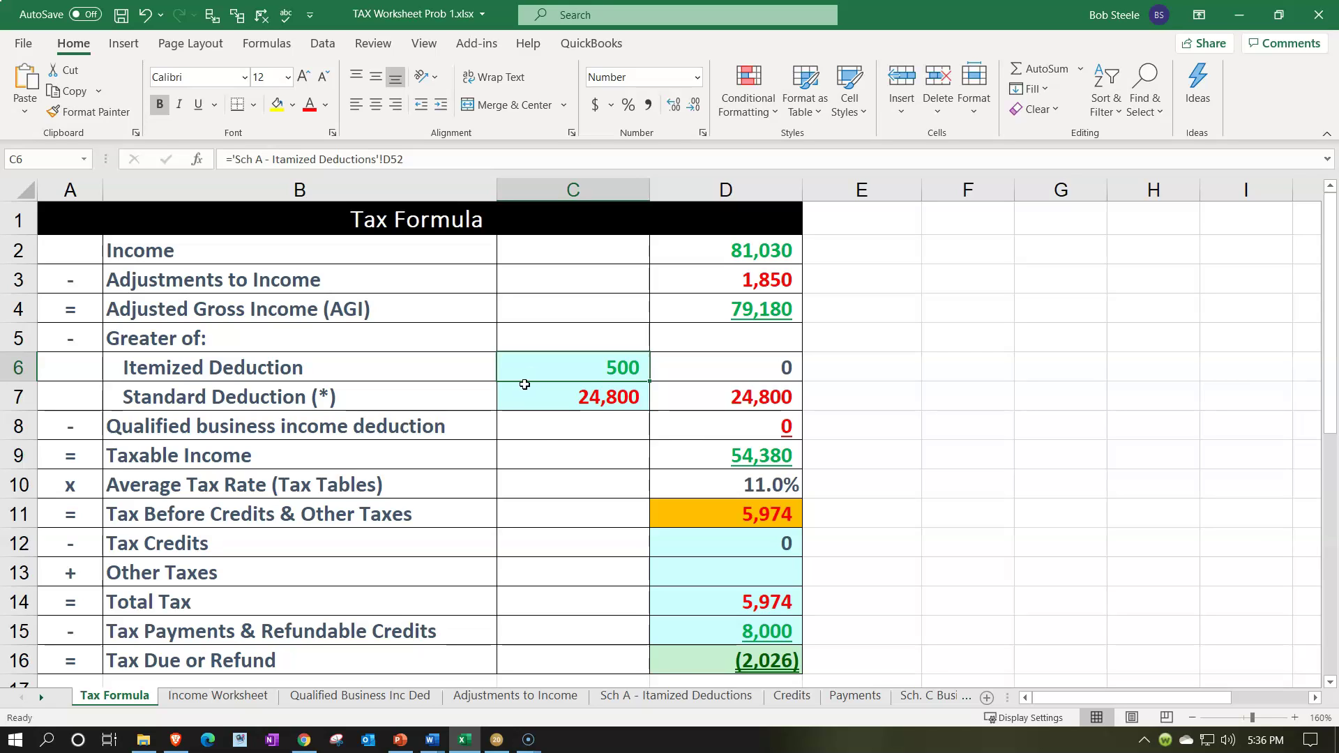
Clear the cash gifts amount from the Gifts to Charity section of the Sch A sheet
click(634, 697)
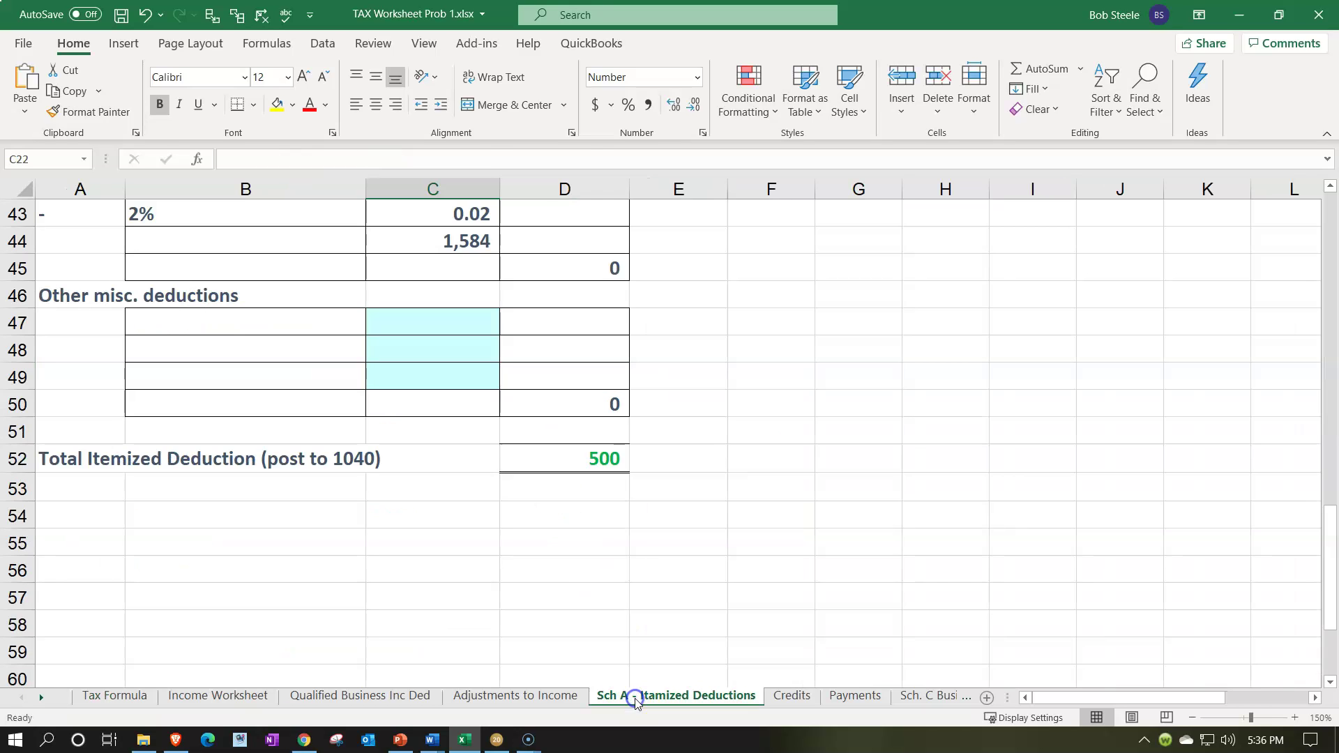
scroll(529, 376, up, 6)
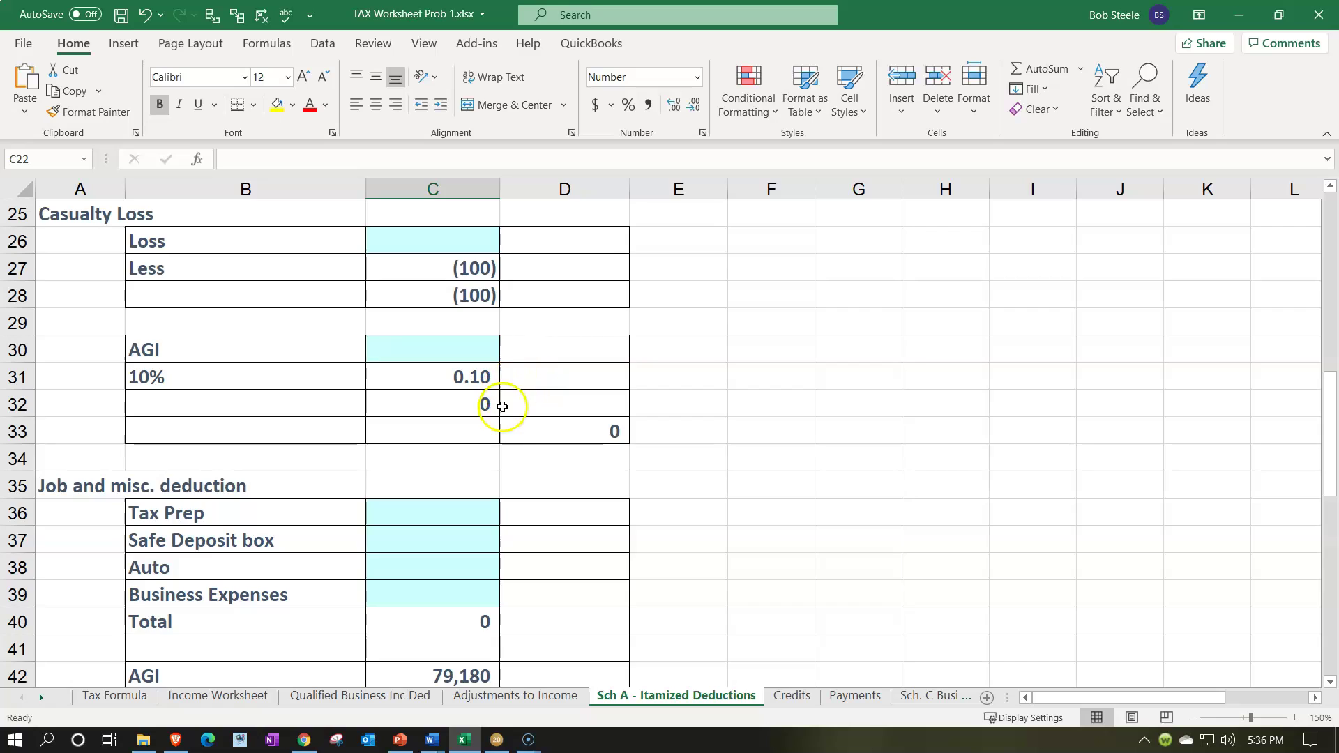
scroll(503, 407, up, 3)
click(448, 353)
key(Delete)
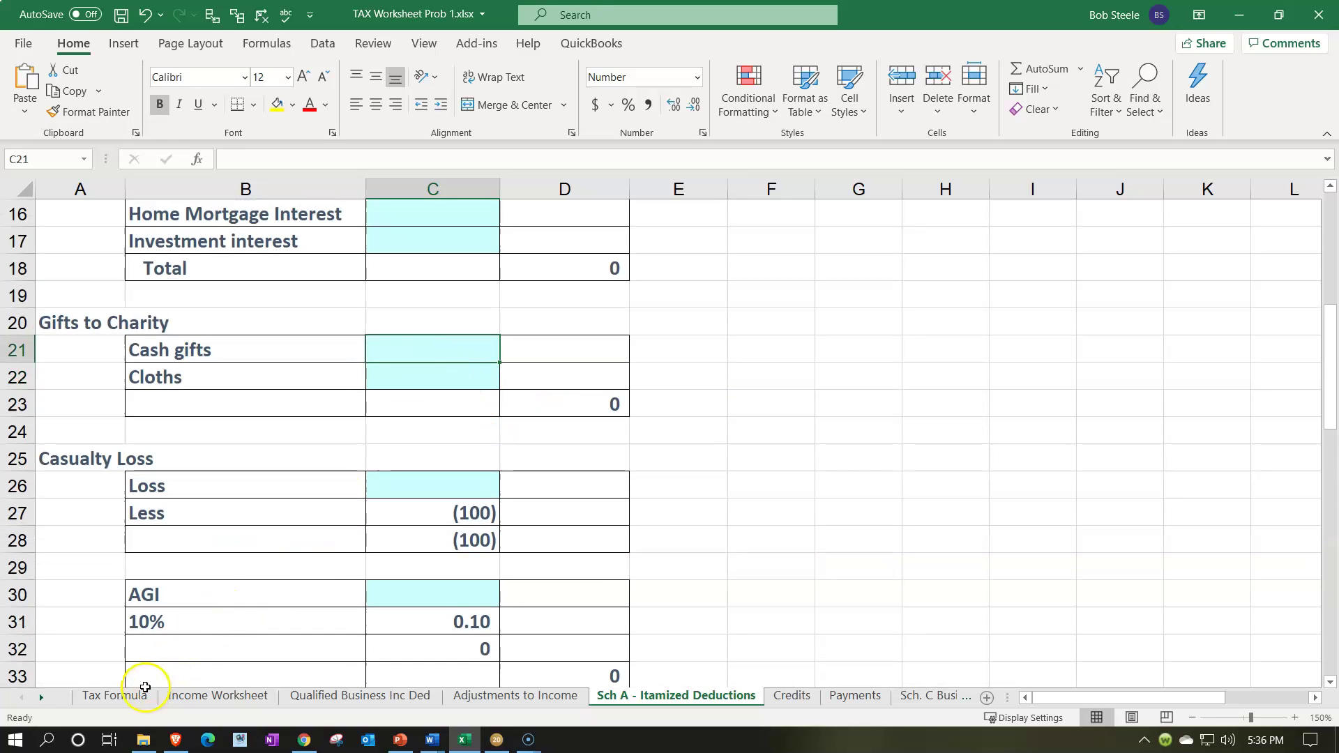
Enter 300 for Contributions to charity on the Adjustments to Income sheet
click(135, 694)
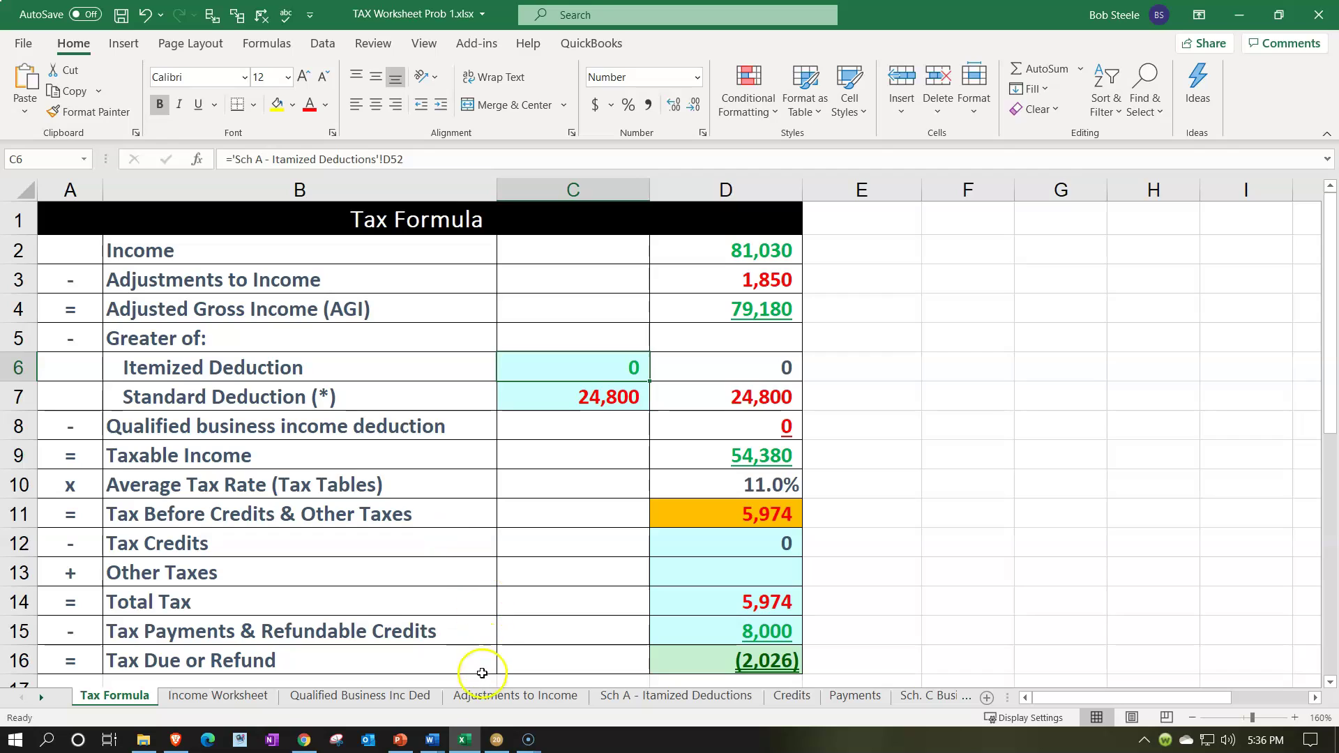
drag(666, 275, 395, 272)
click(547, 697)
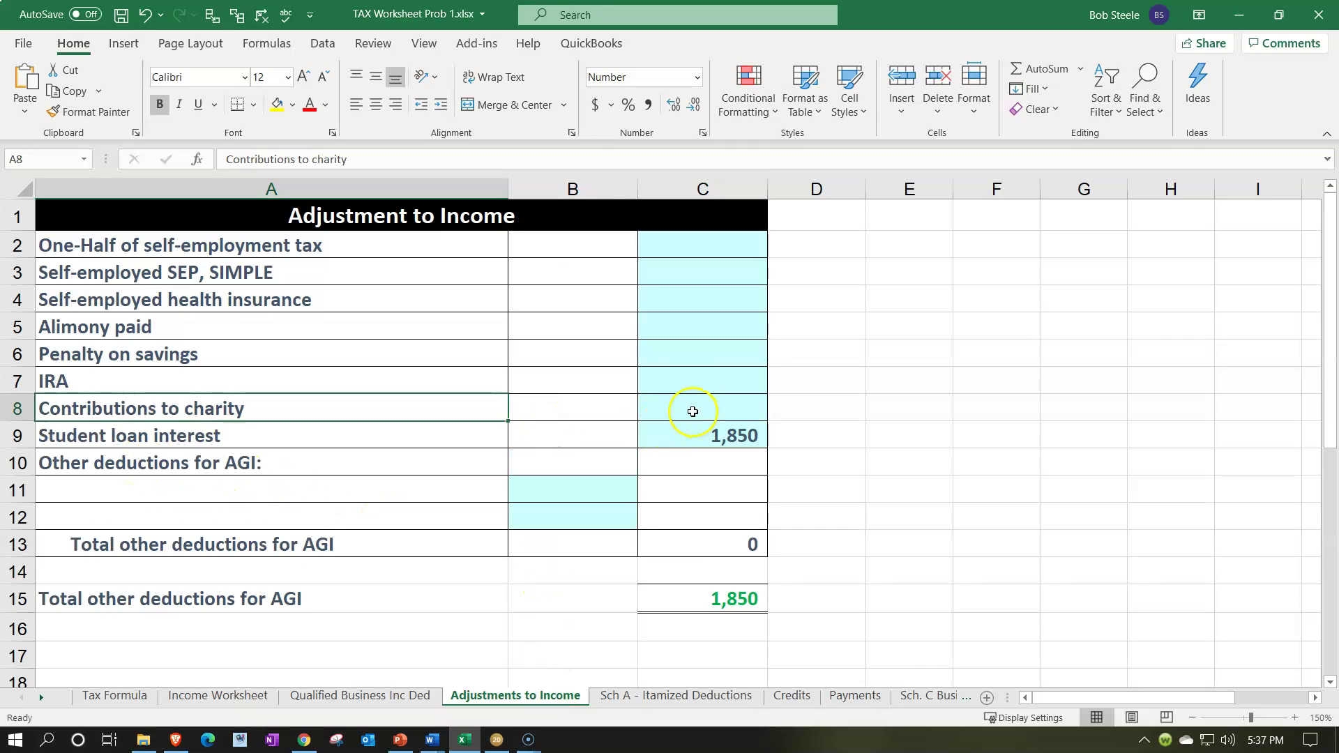
click(693, 412)
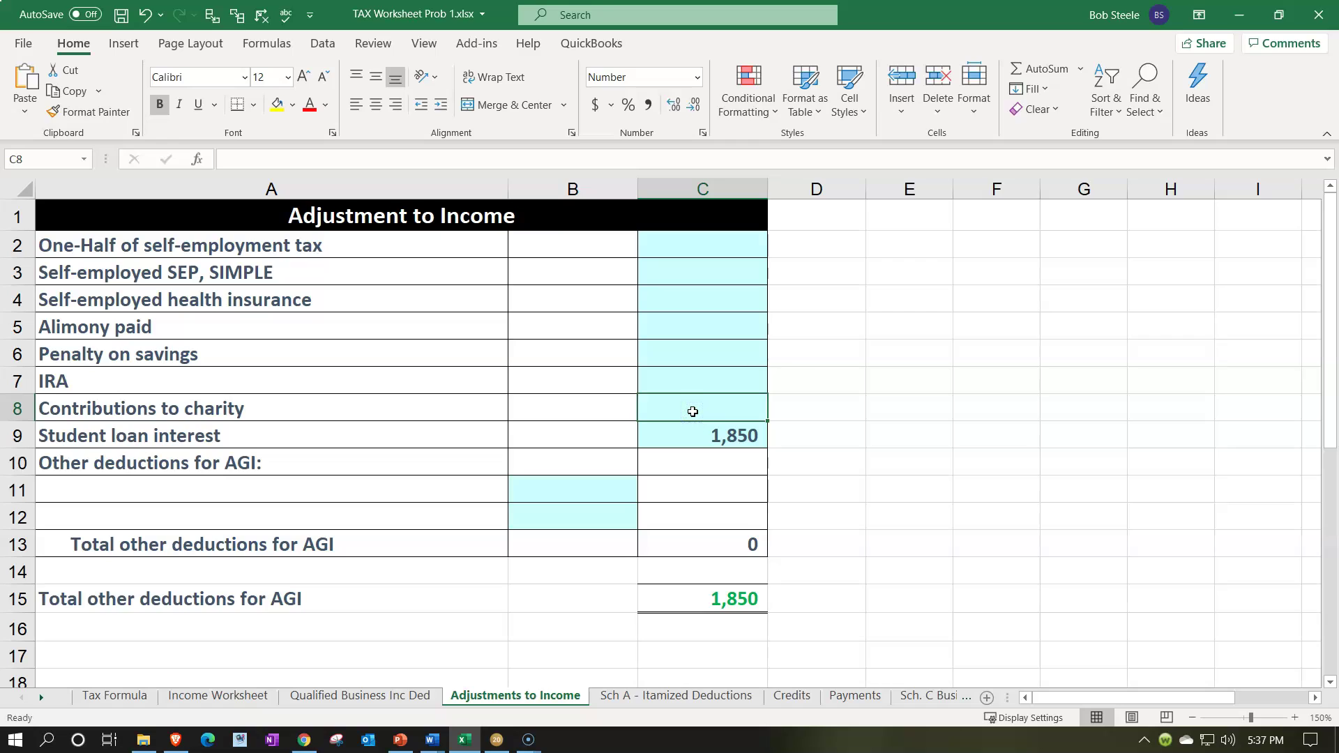
text(300)
key(Return)
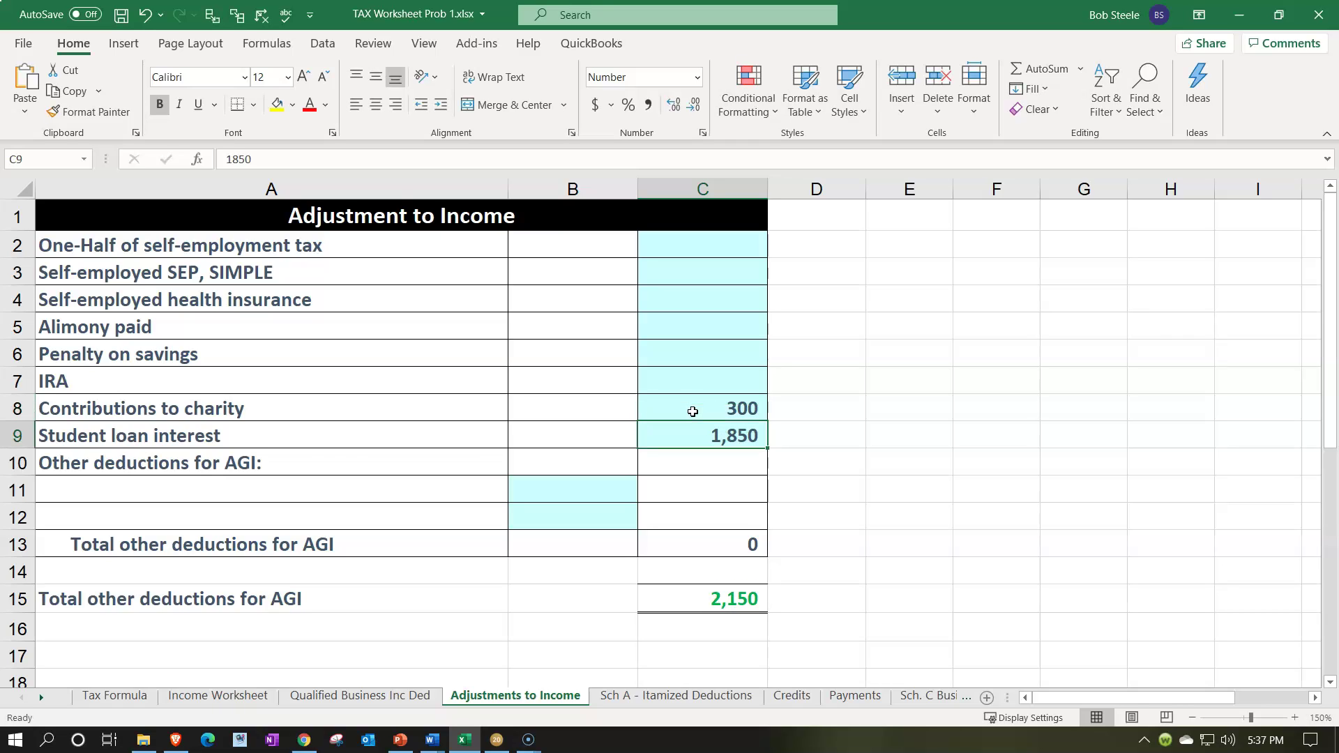
Extend the charity row label to read "Contributions to charity (300 limit)"
click(356, 416)
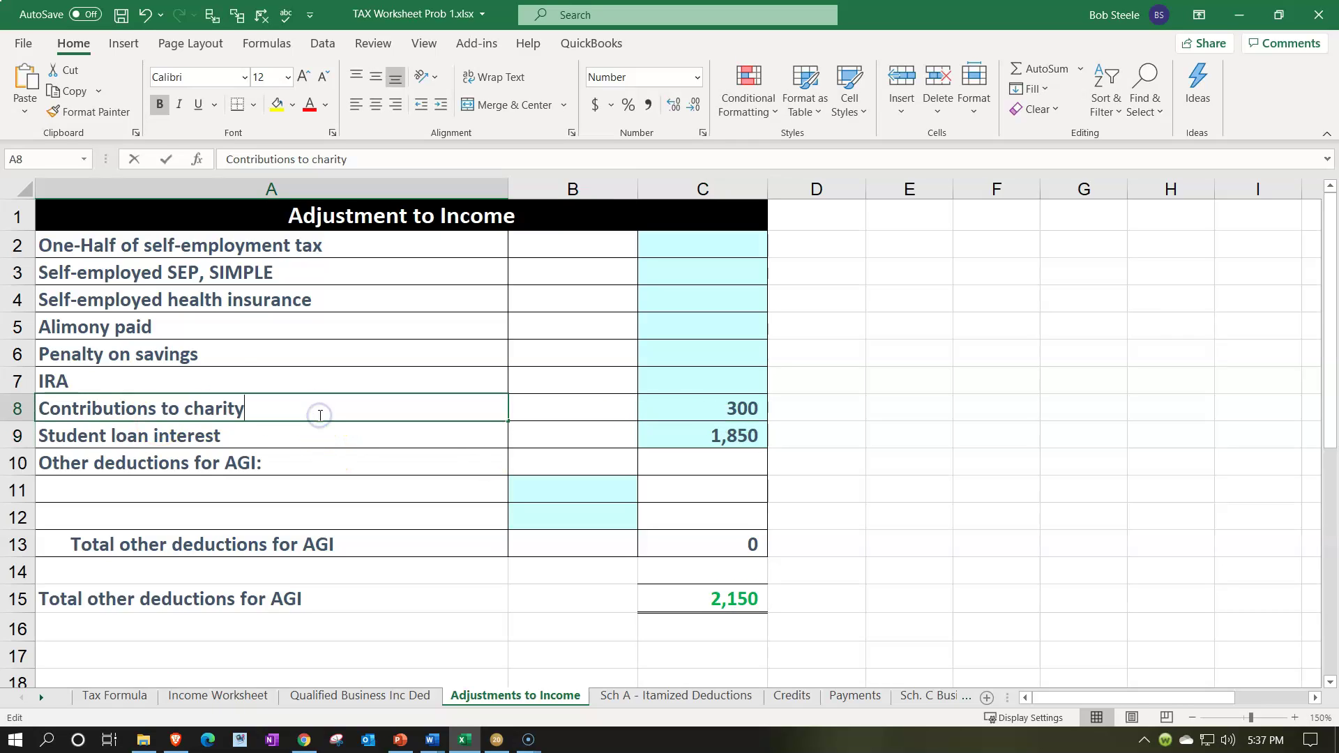
double_click(320, 416)
text(()
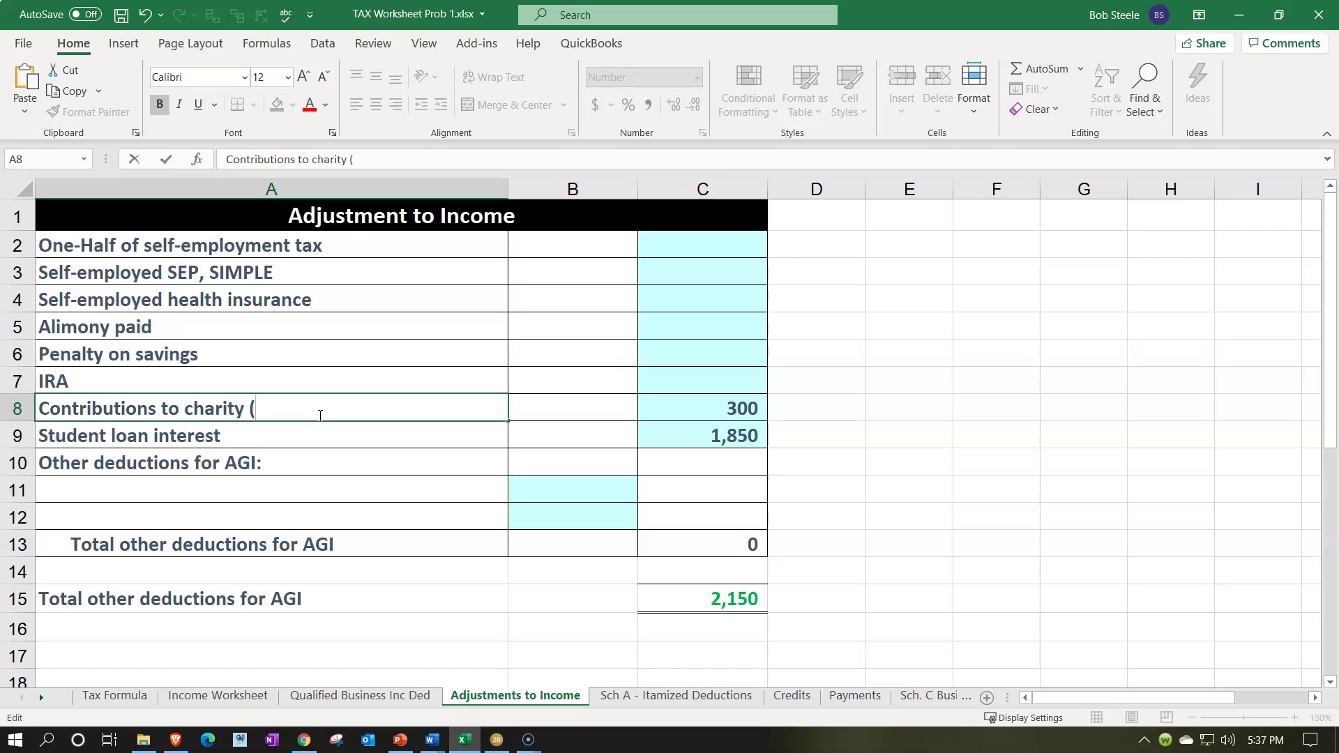
text(300 limit)
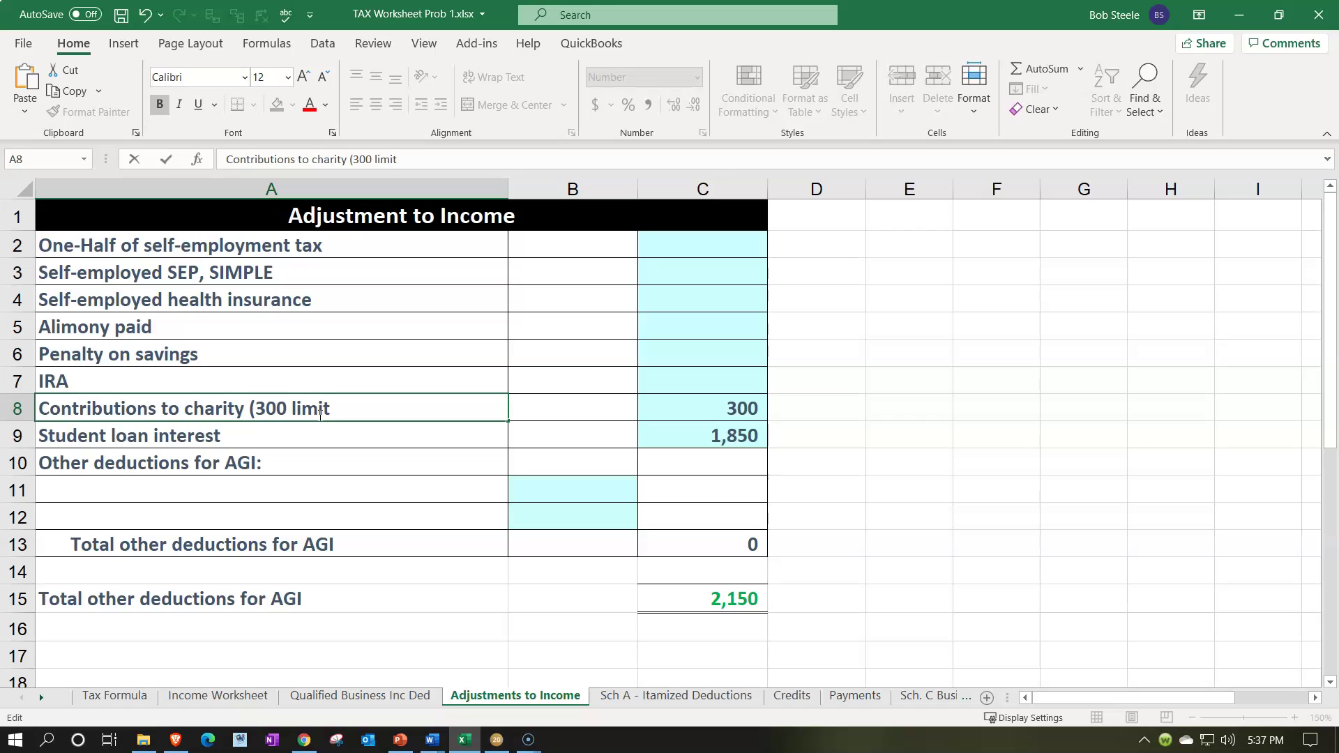
text())
key(Return)
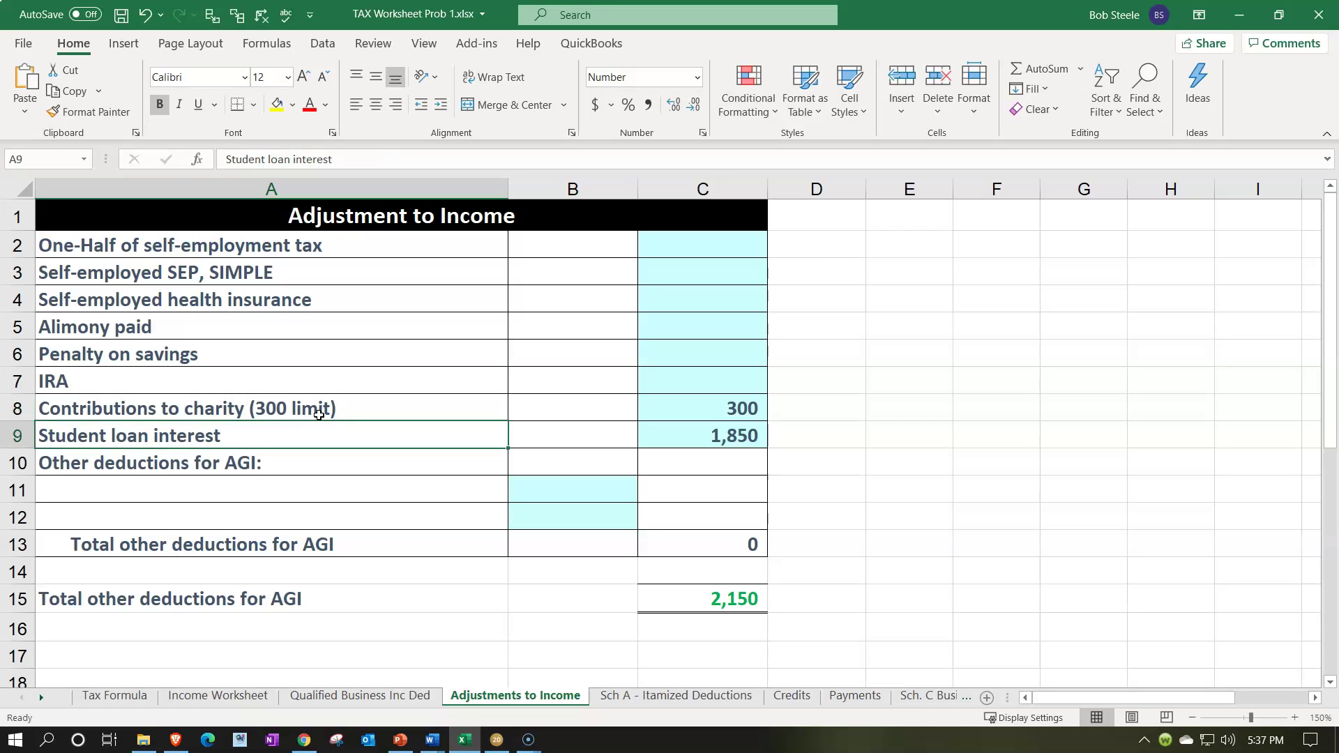
Inspect the charity amount and adjustments total, and switch to Lacerte to compare them with Form 1040 lines 10a to 10c
key(Right)
key(Right)
key(Up)
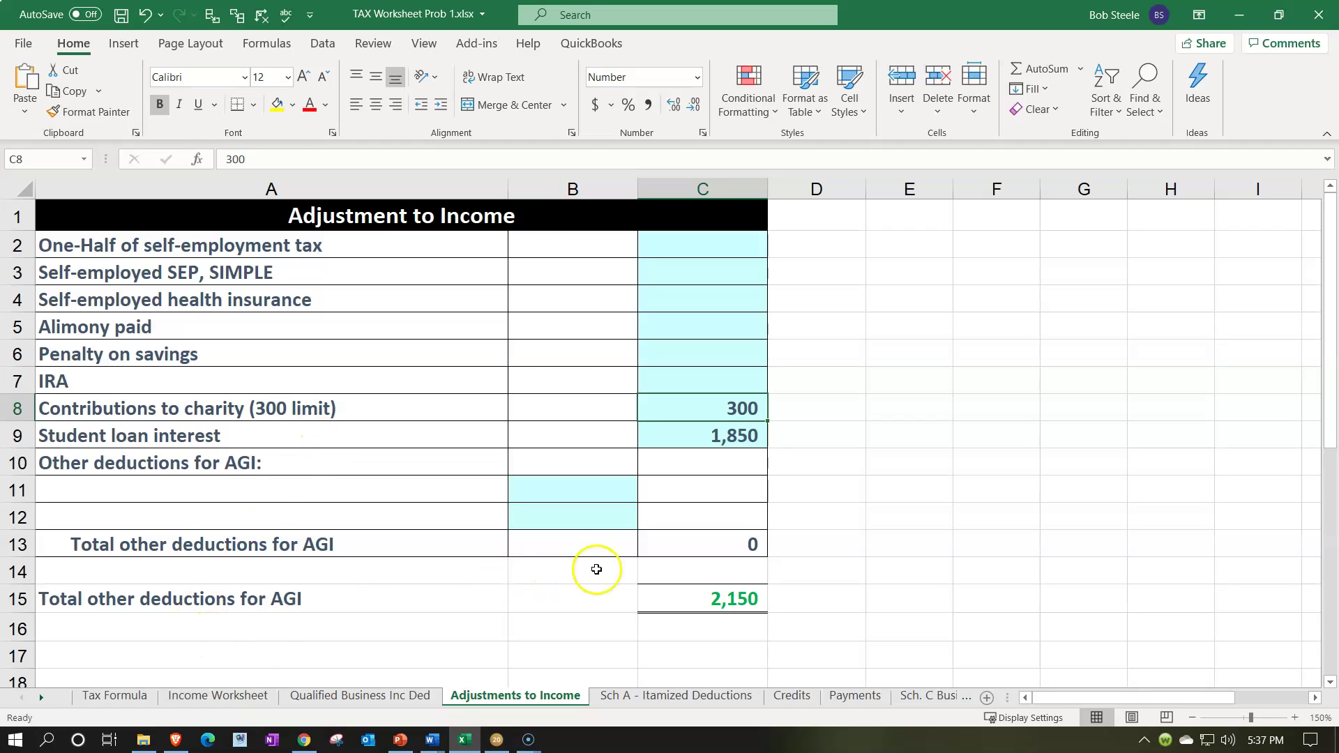
click(725, 596)
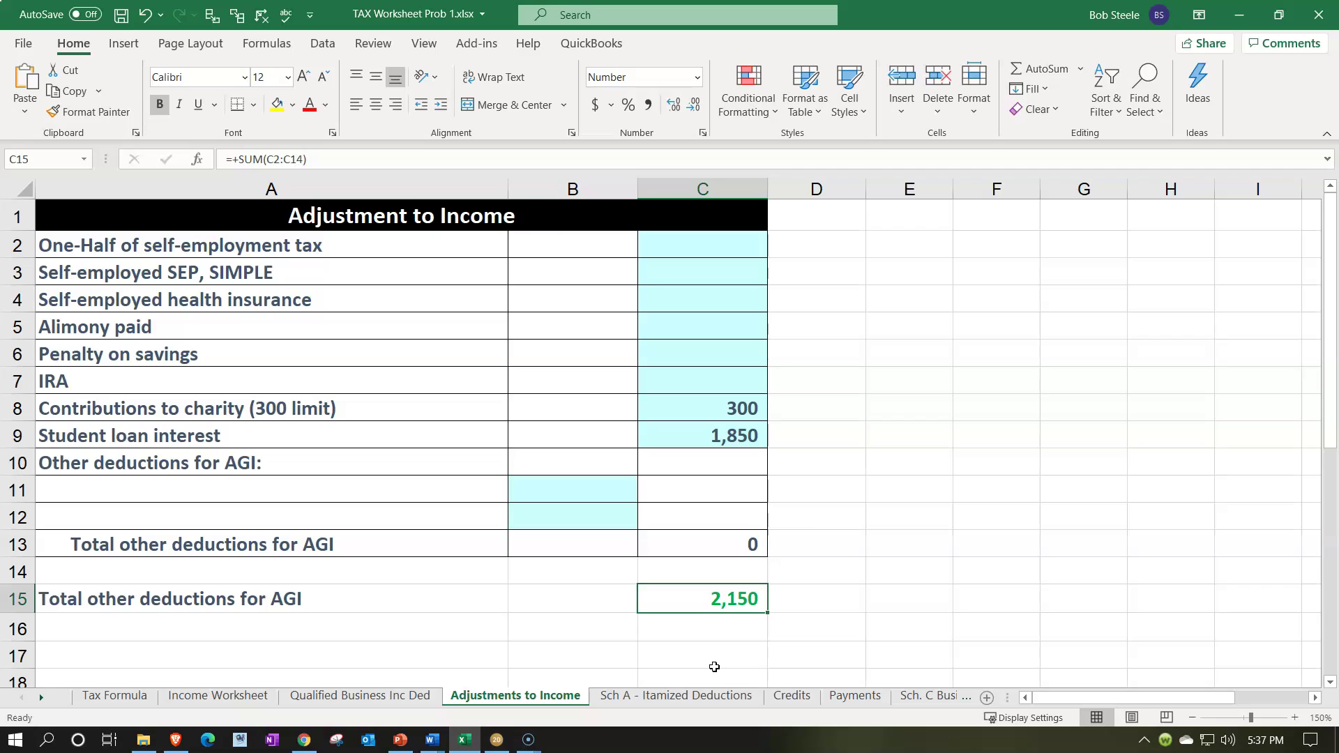
click(496, 740)
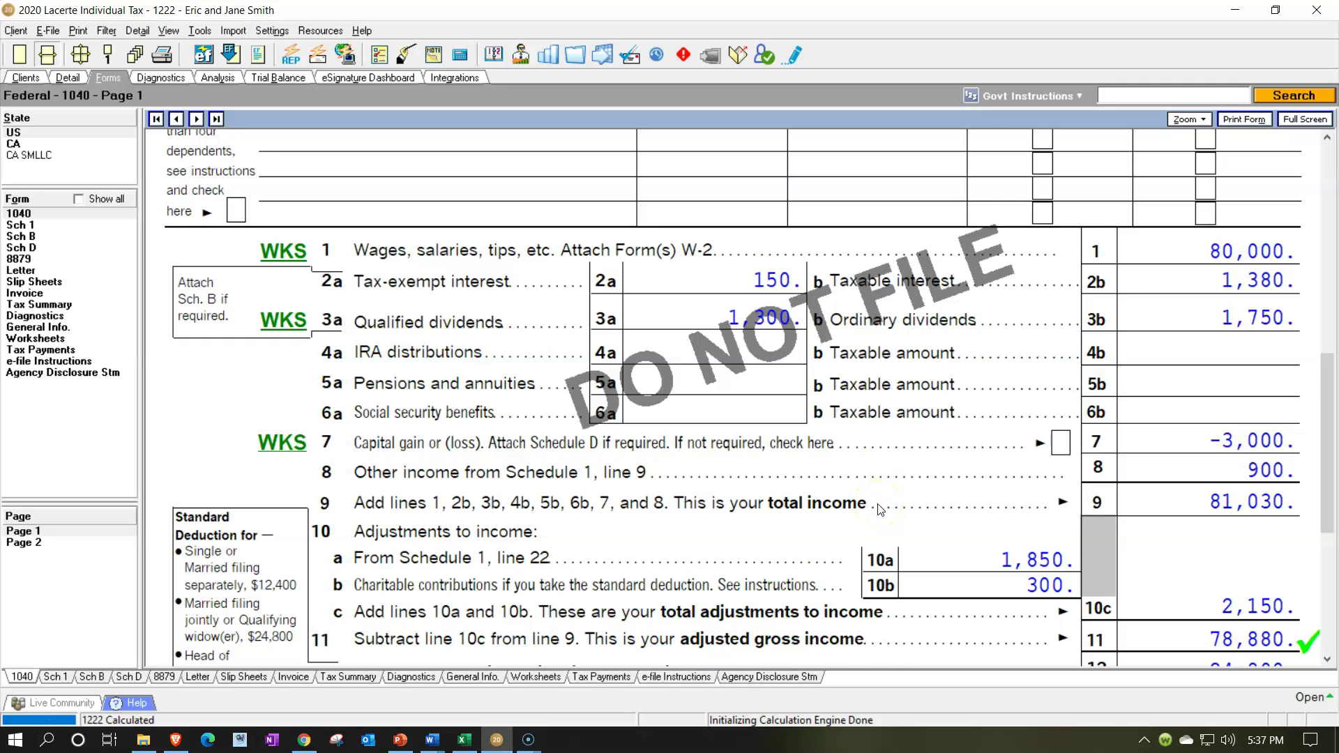
scroll(880, 510, down, 3)
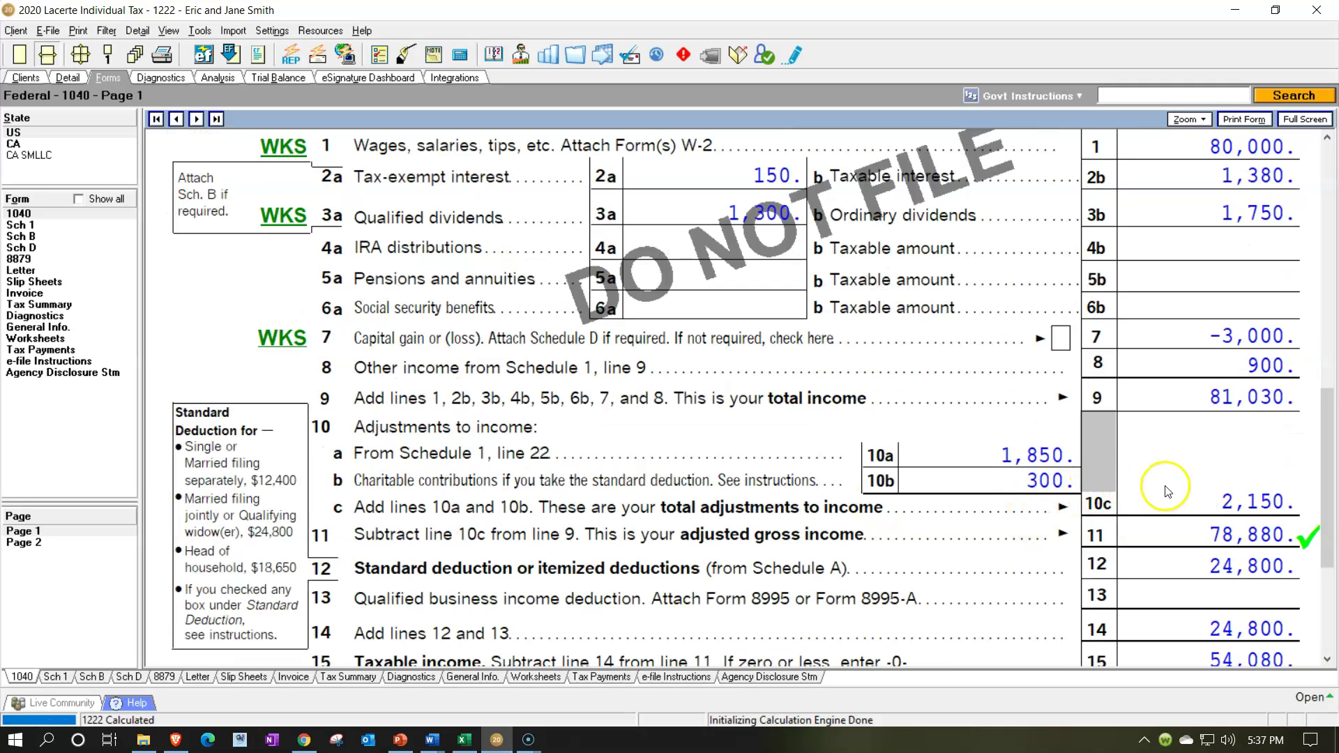
Switch to Excel and examine the income, adjustments and adjusted gross income cells on the Tax Formula sheet
click(464, 740)
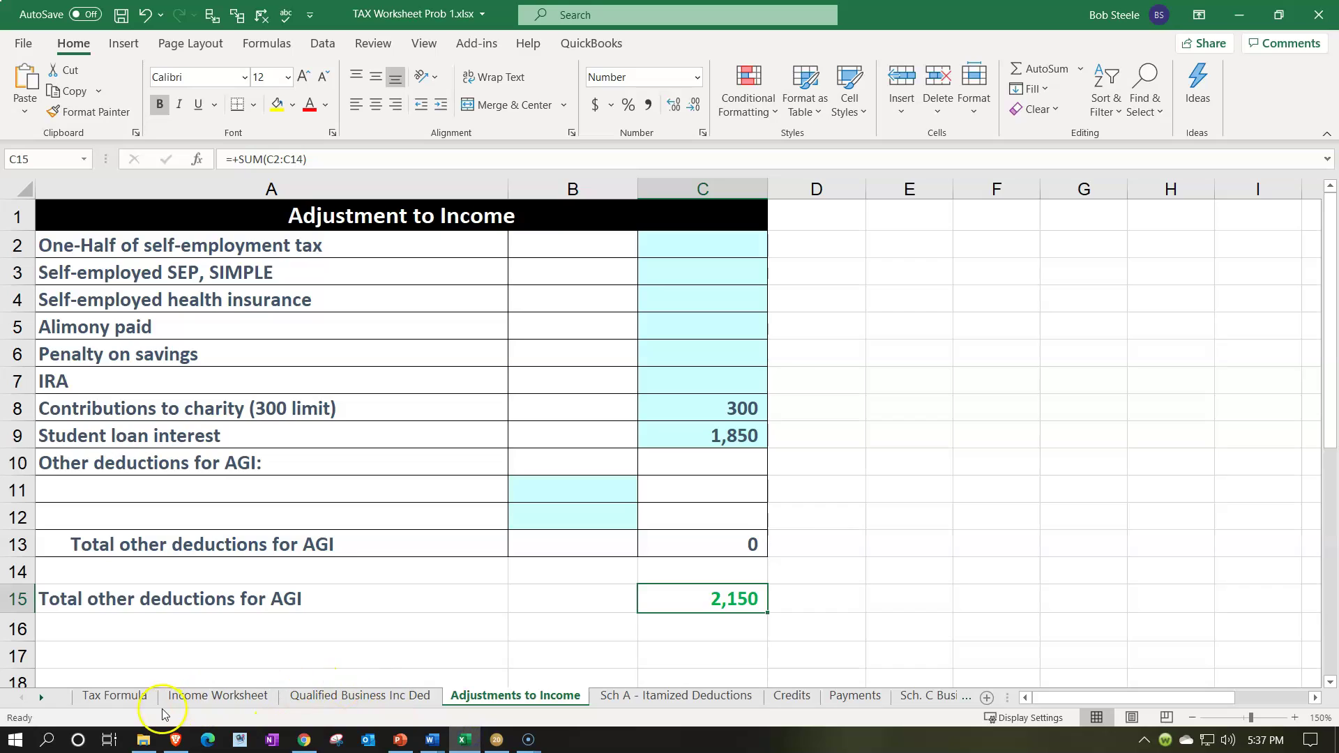
click(114, 695)
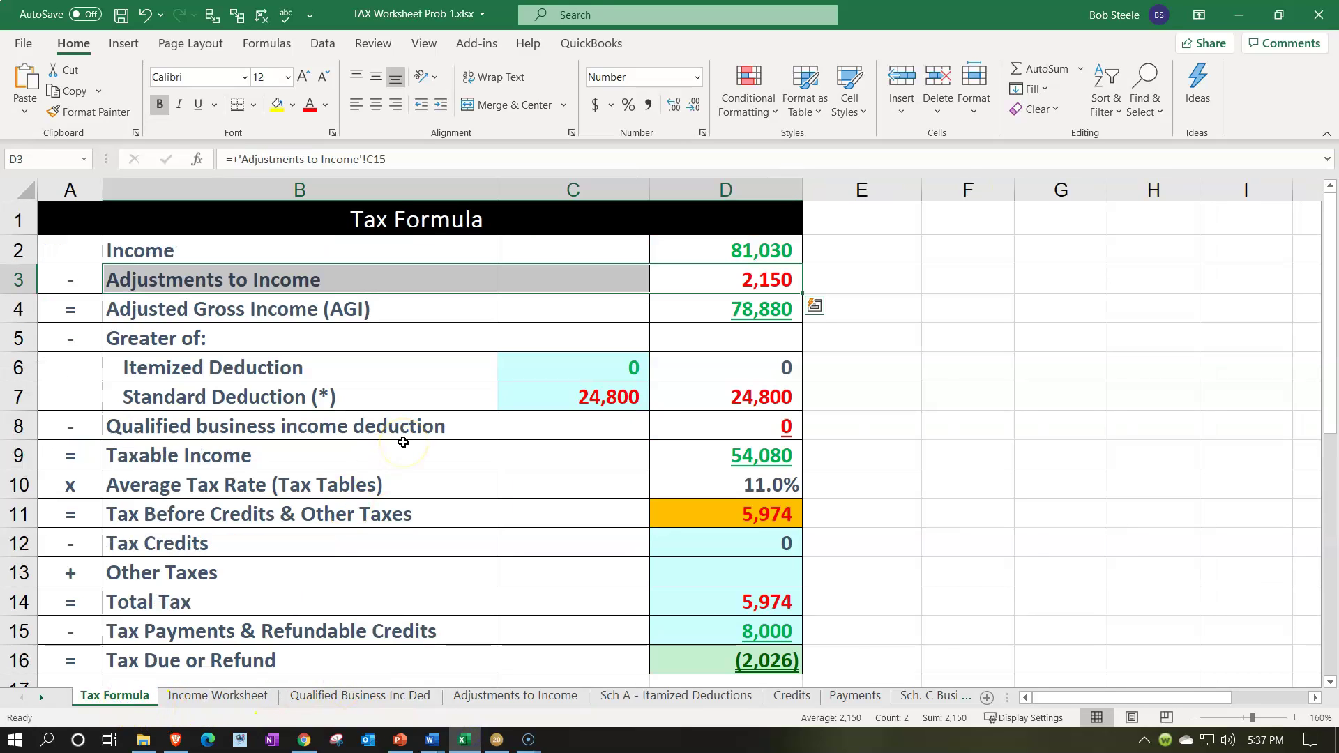
click(681, 248)
key(Down)
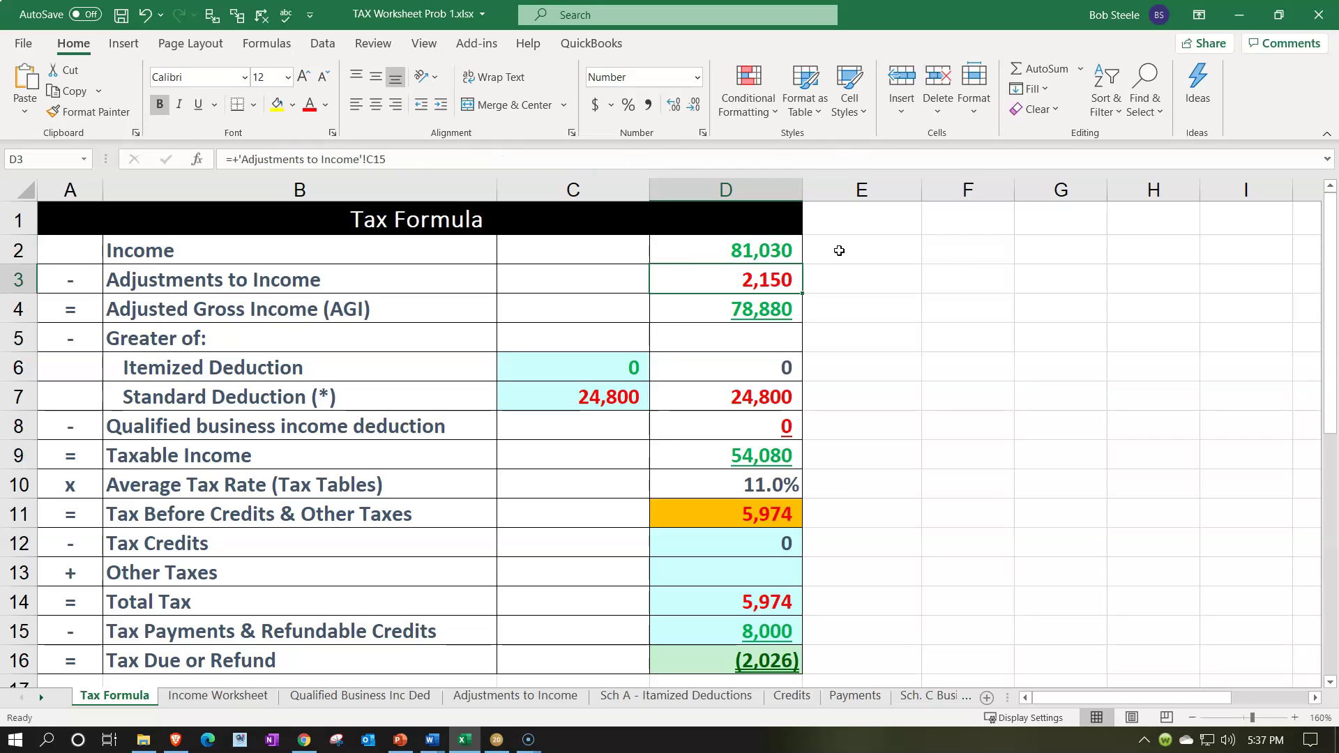
key(Down)
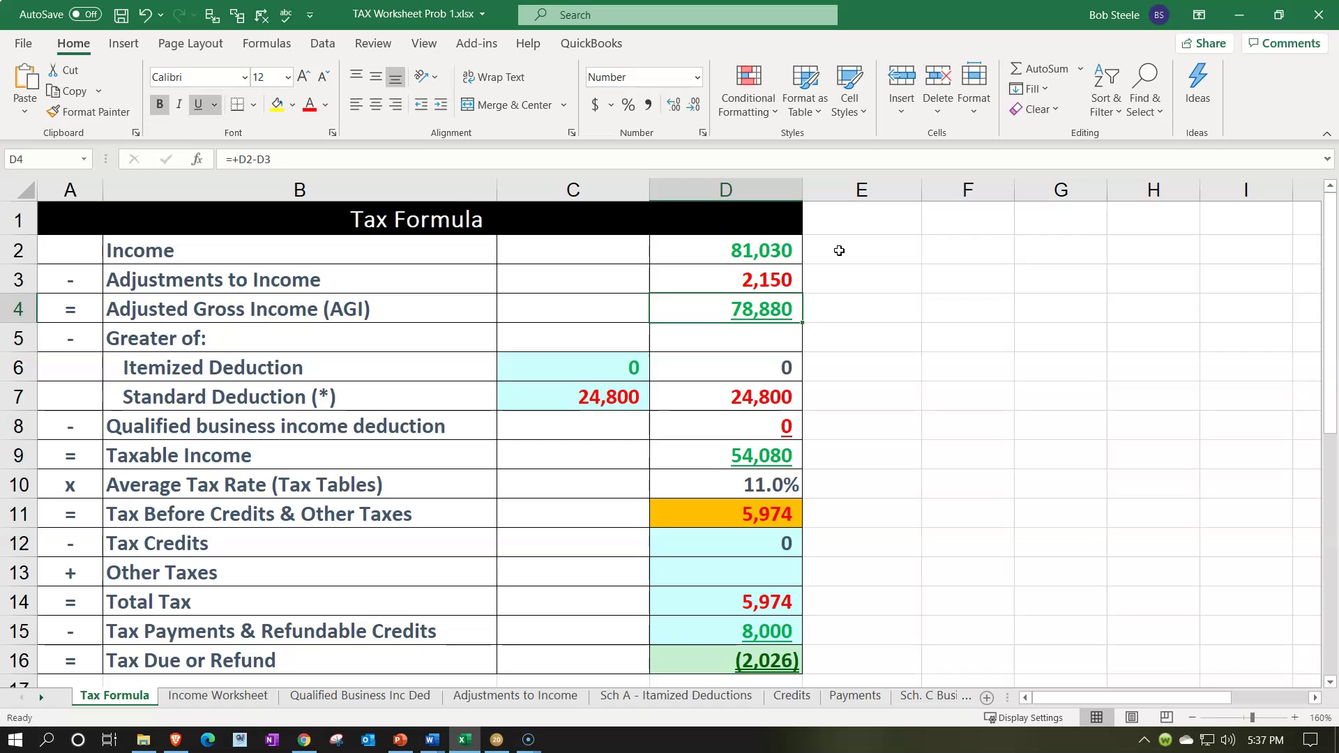
Switch to Lacerte and compare Form 1040's total income, adjustments, adjusted gross income and taxable income with the worksheet
click(497, 740)
click(988, 548)
scroll(988, 548, up, 1)
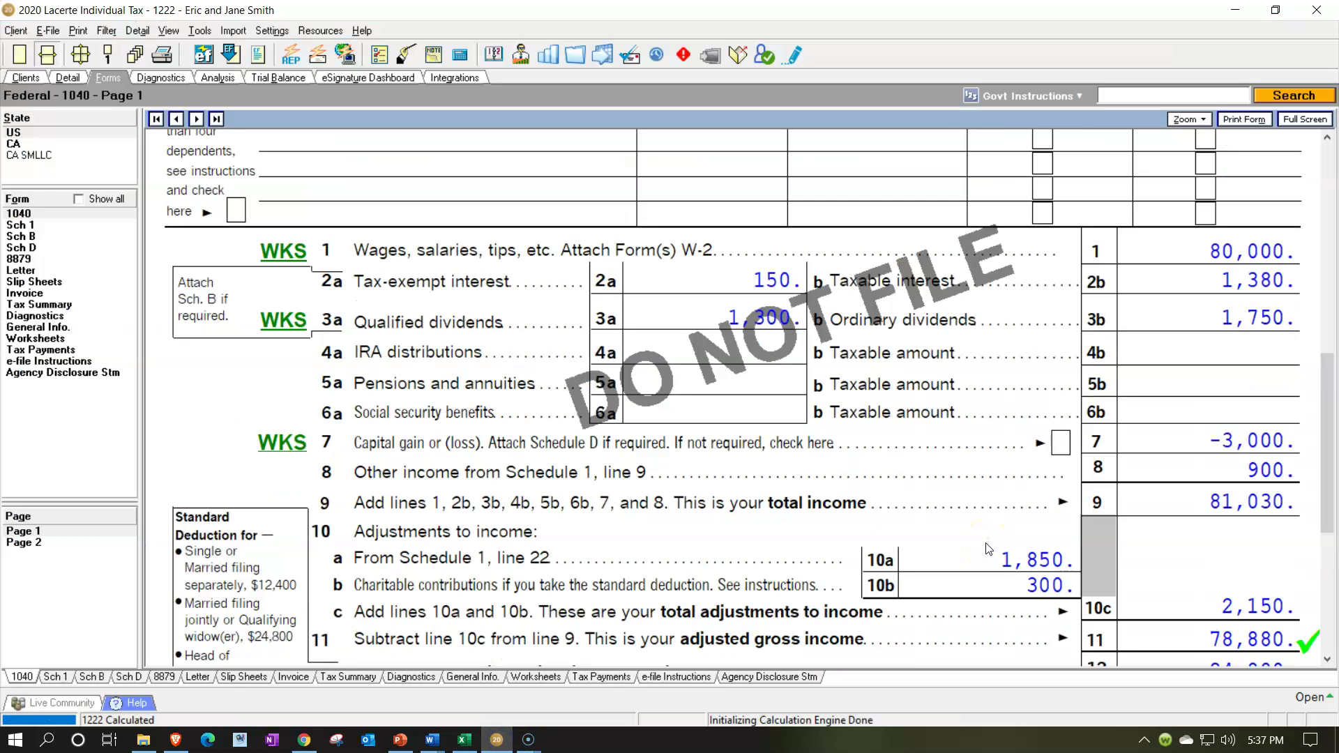
scroll(1067, 546, down, 1)
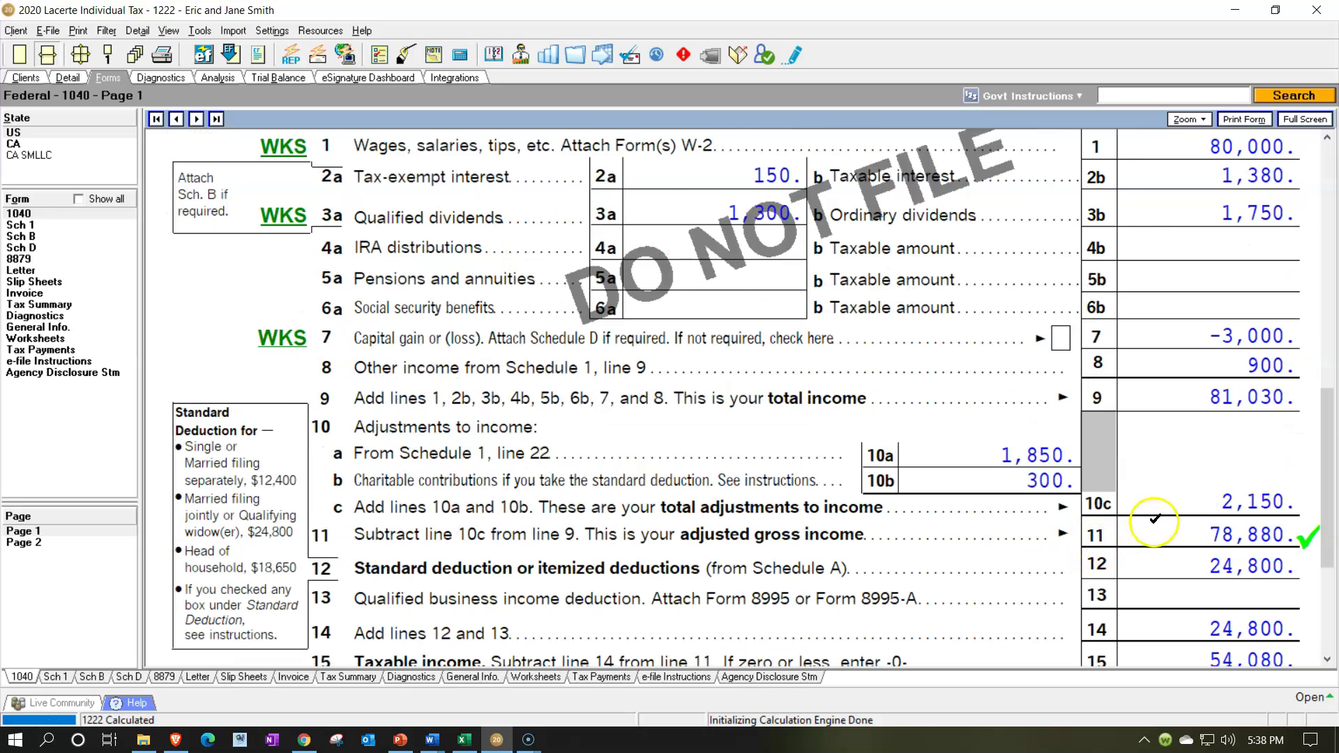
scroll(1155, 520, down, 2)
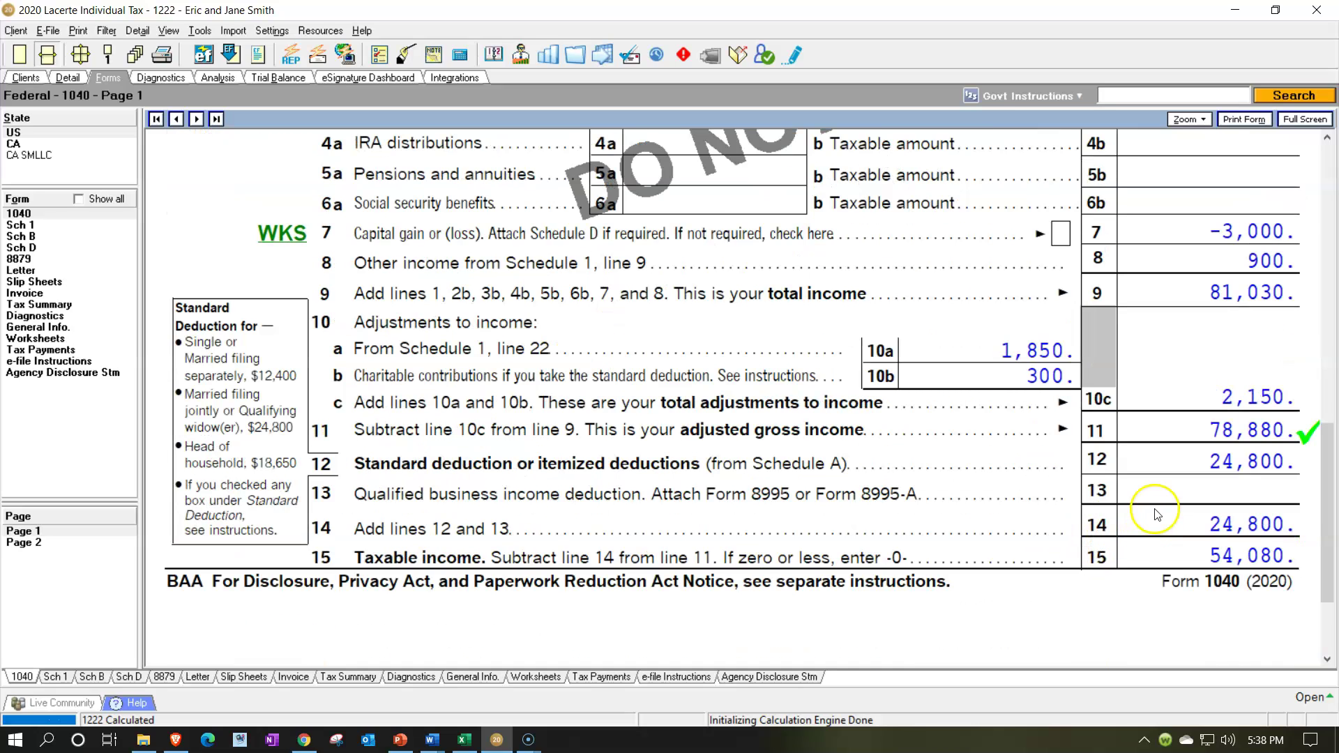
Check the standard deduction and taxable income in Excel, and switch to Lacerte to tick off taxable income on Form 1040 line 15
click(460, 741)
click(584, 398)
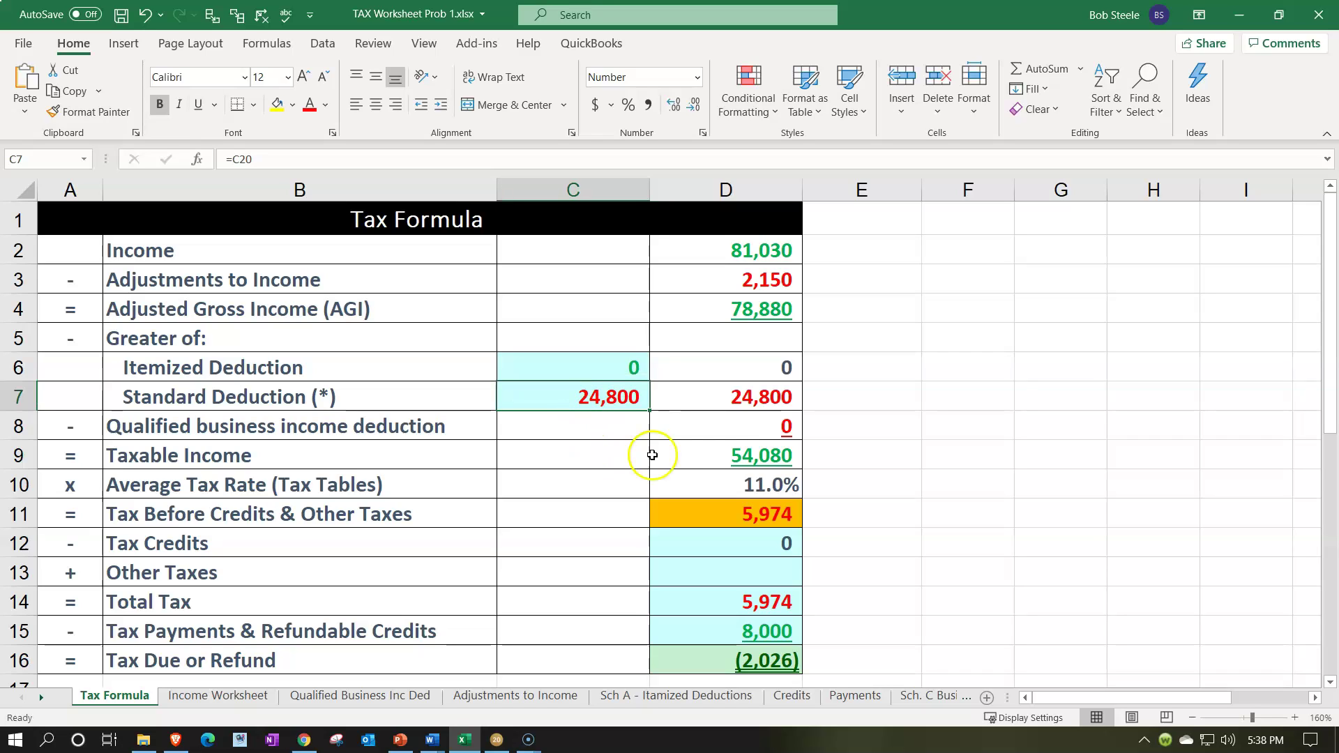
click(732, 456)
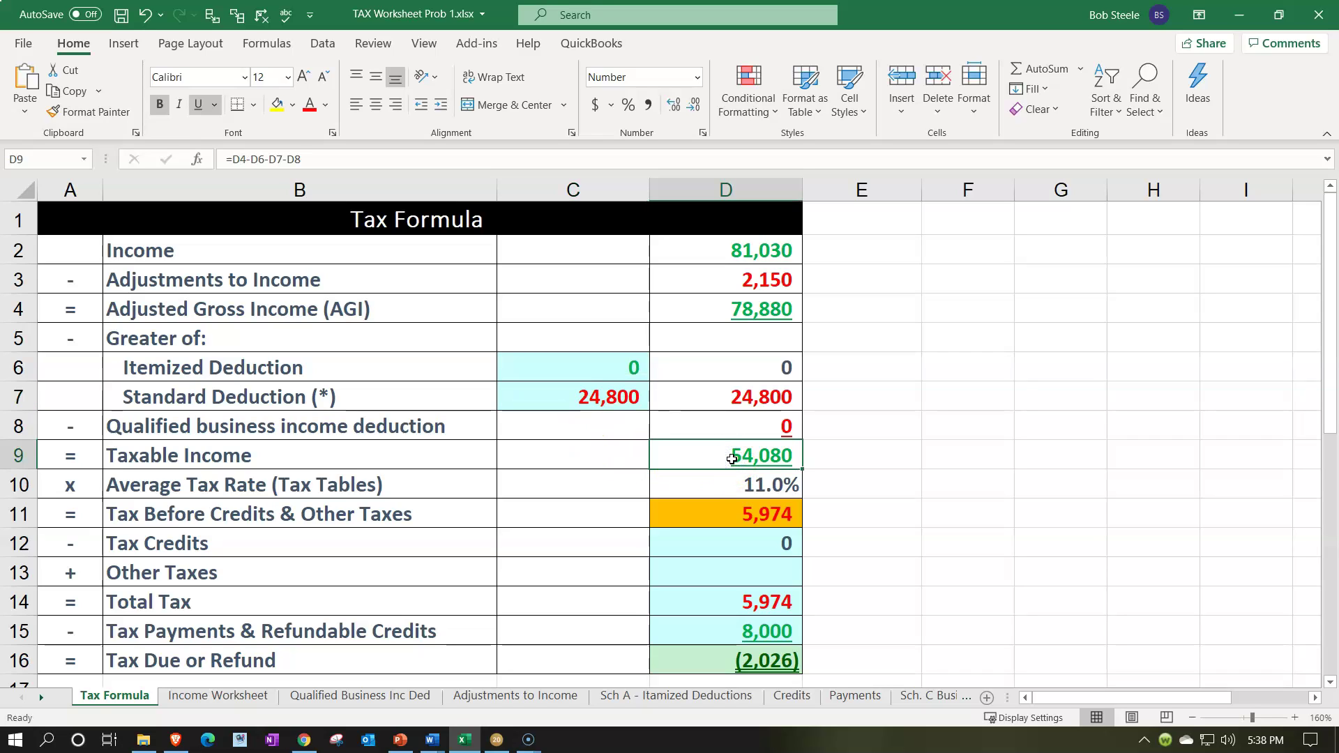
click(497, 740)
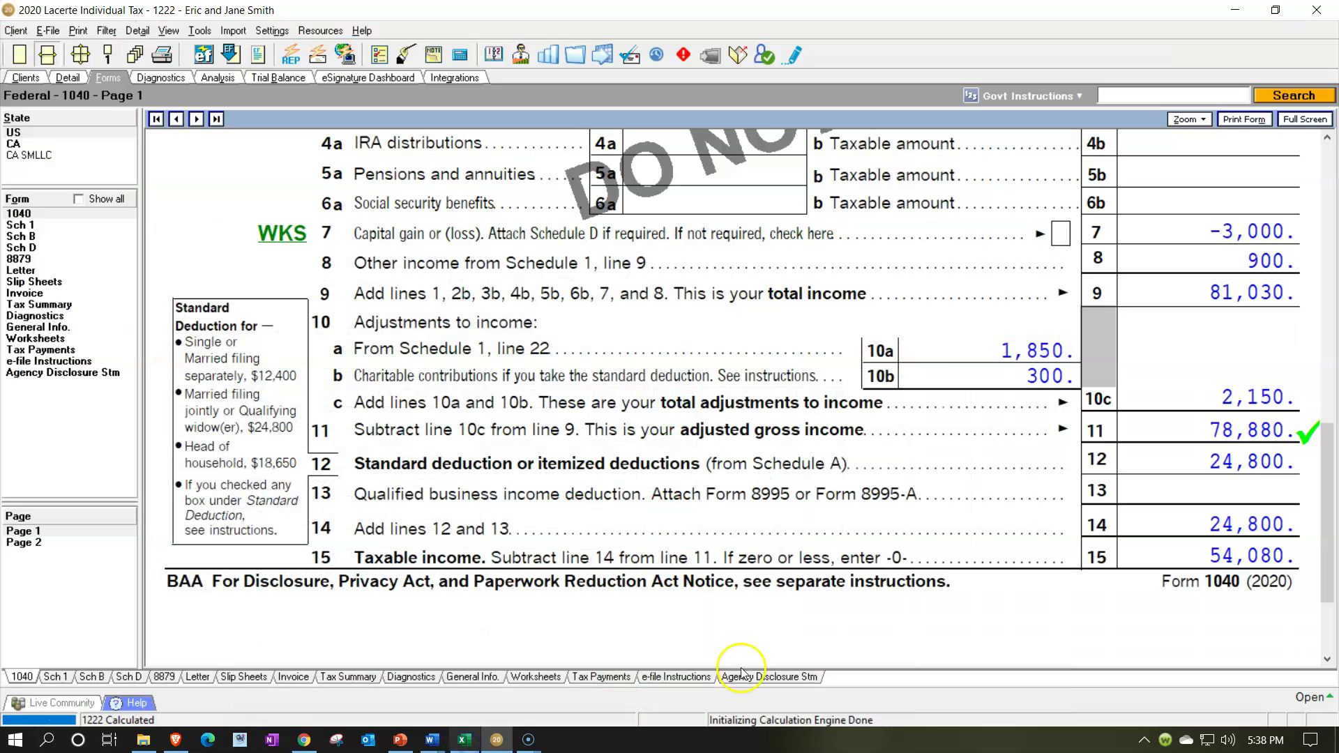
click(1141, 553)
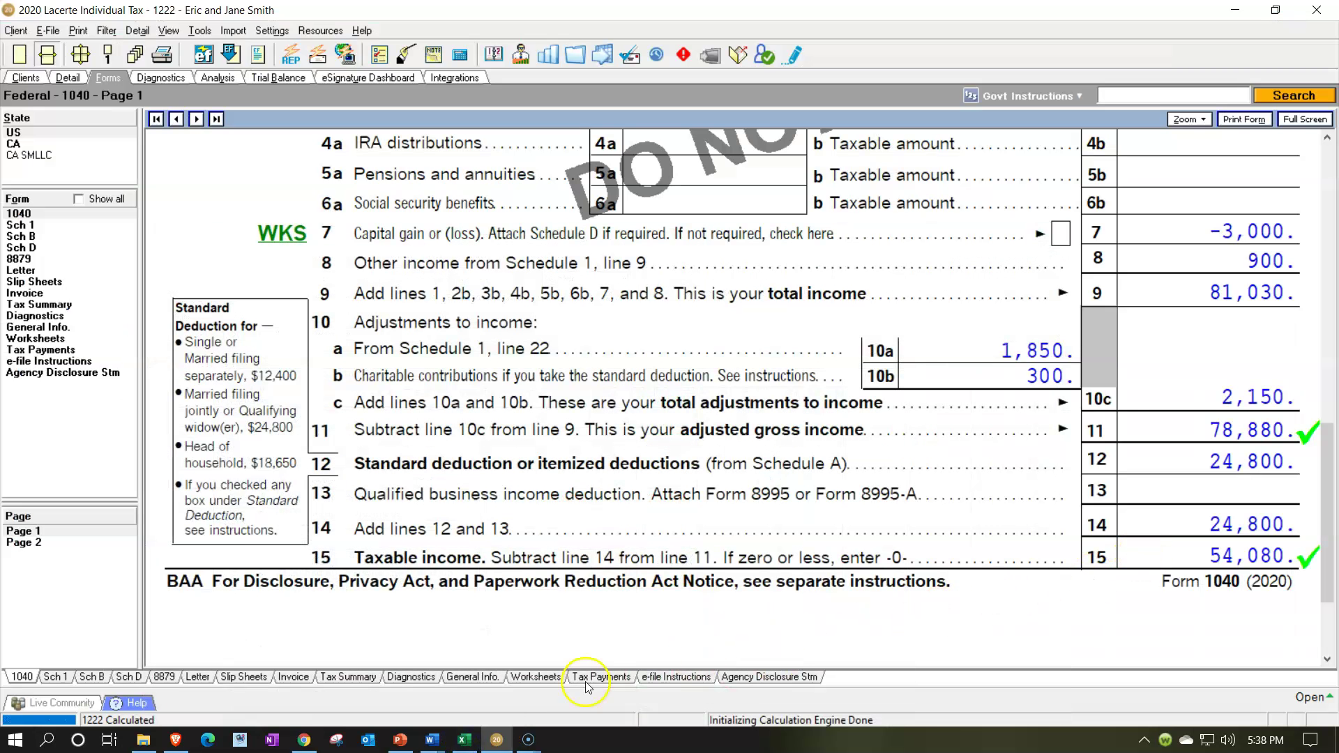
Look up the line 16 tax on Form 1040 page 2, and in Excel set Tax Before Credits & Other Taxes to 5,938
click(28, 542)
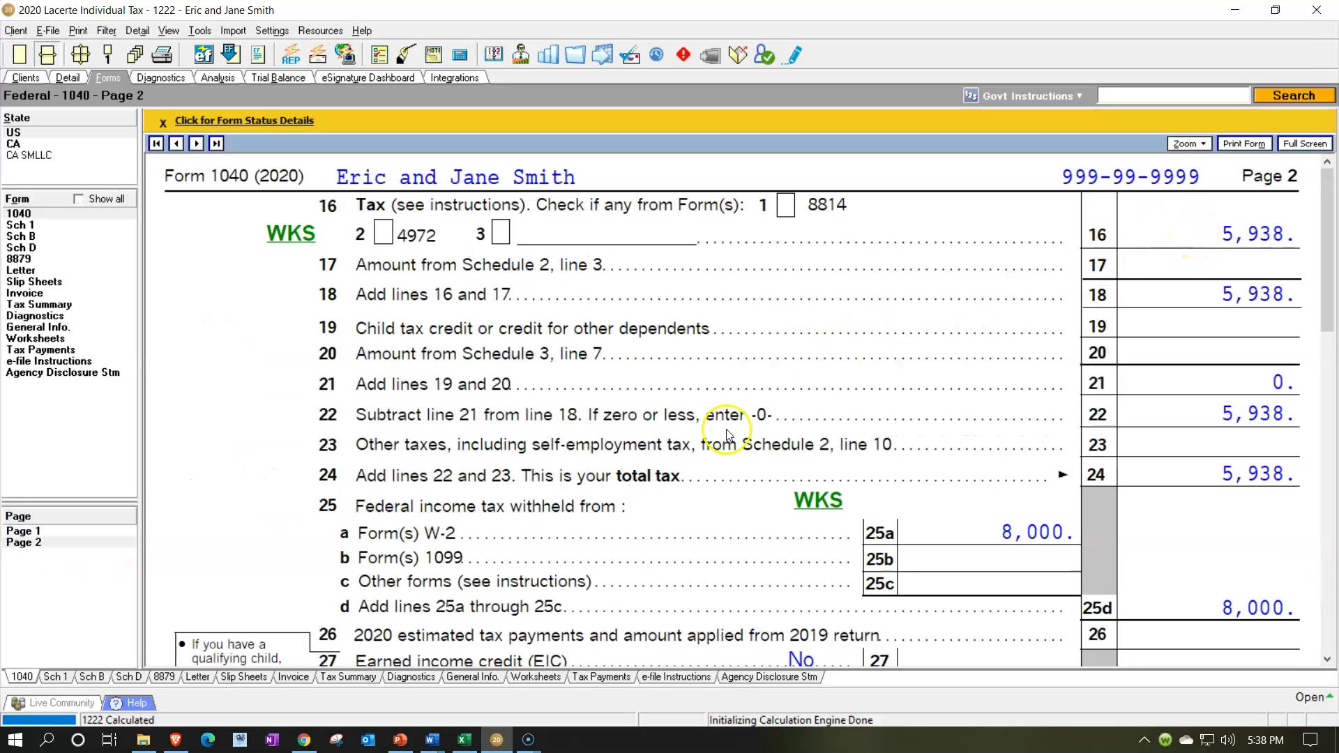
click(466, 741)
click(734, 511)
text(5,938)
key(Return)
Check the payments and Tax Due or Refund cells, and switch to Lacerte to tick off the overpaid amount on Form 1040 line 34
key(Down)
key(Down)
key(Down)
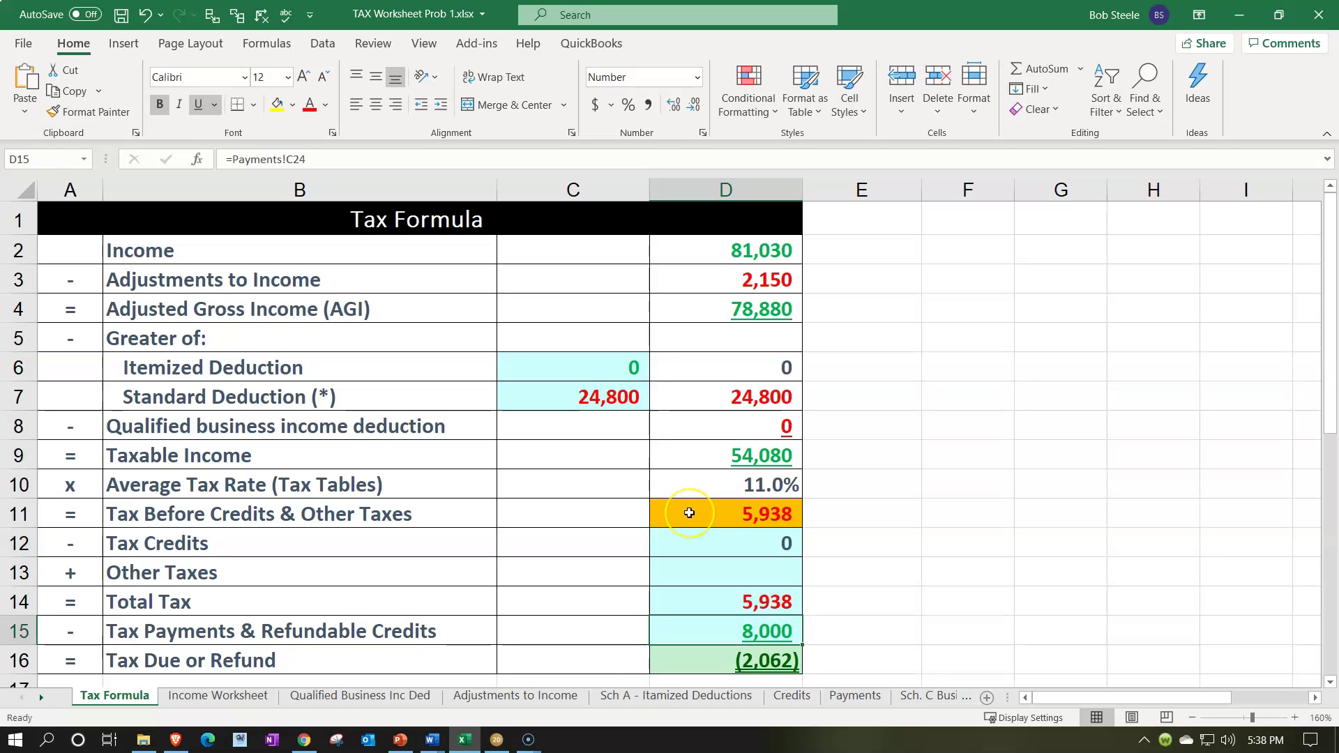
scroll(689, 516, down, 1)
click(695, 557)
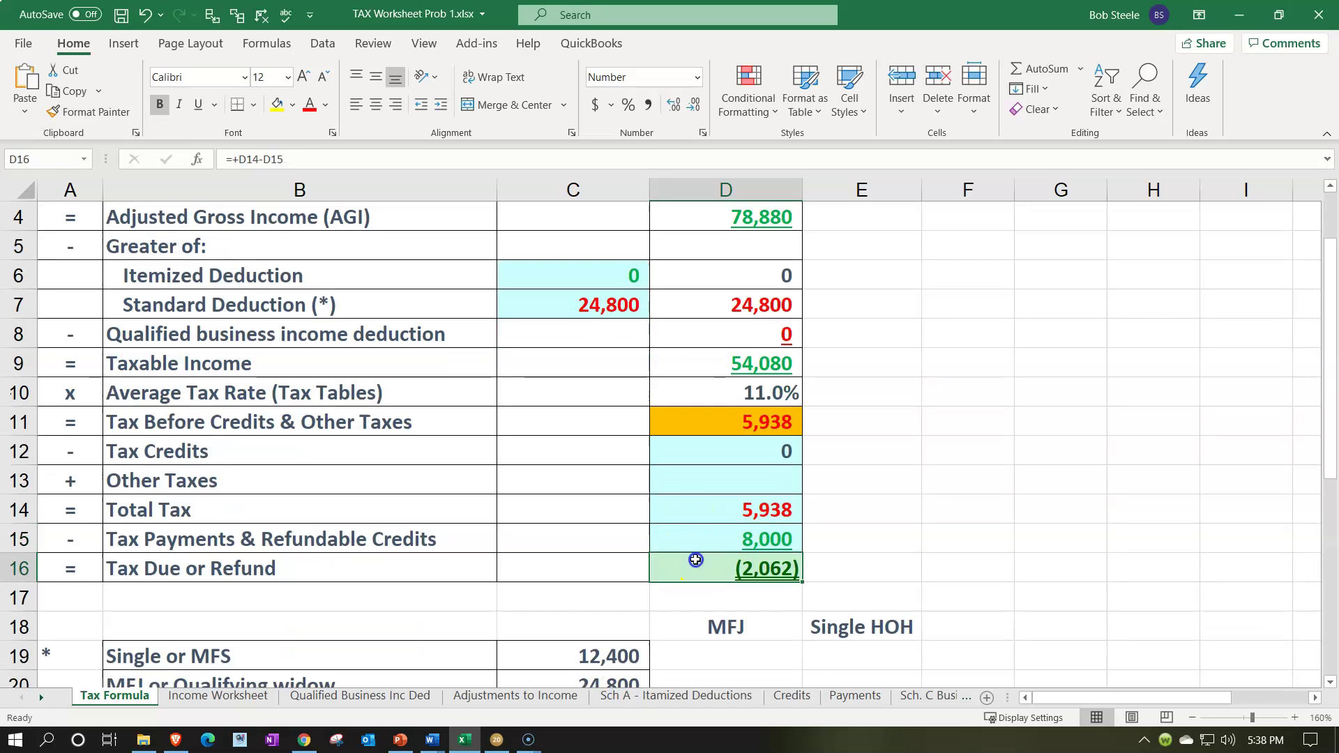
click(497, 739)
scroll(936, 614, down, 3)
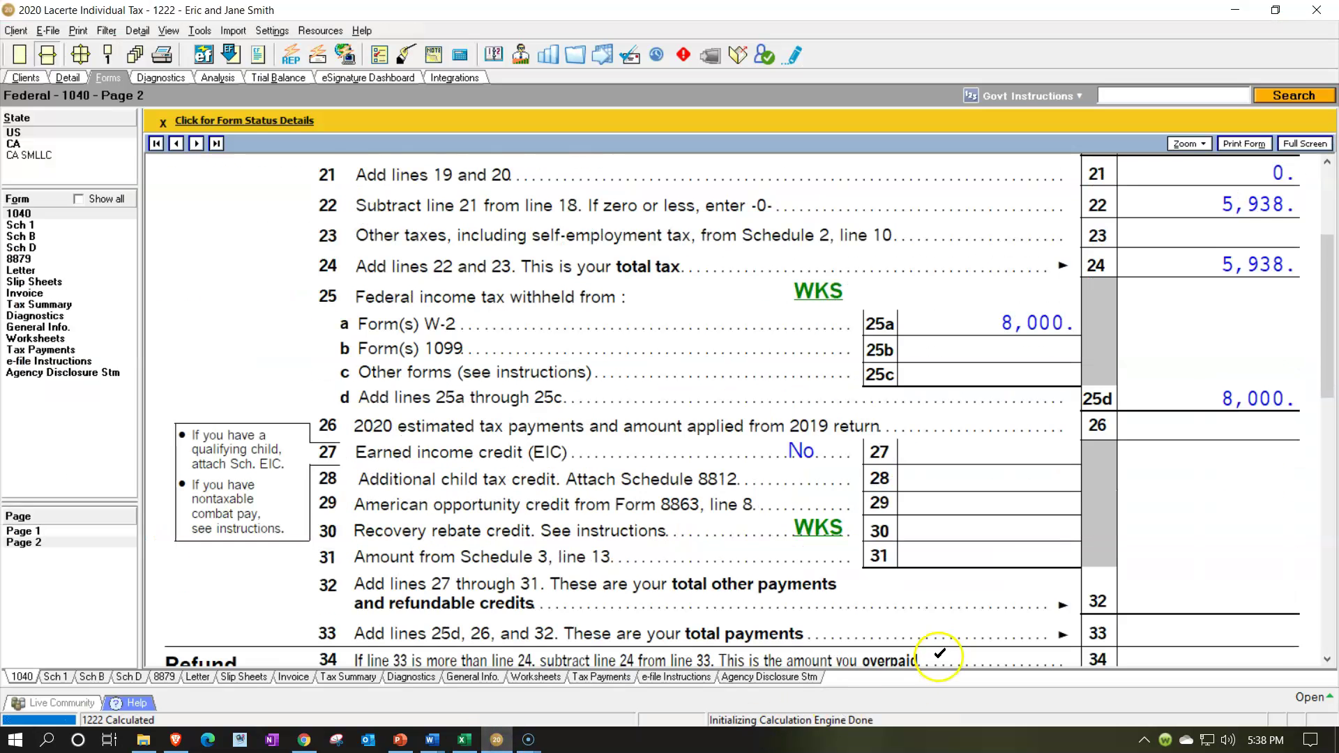
scroll(1175, 426, down, 1)
click(1180, 555)
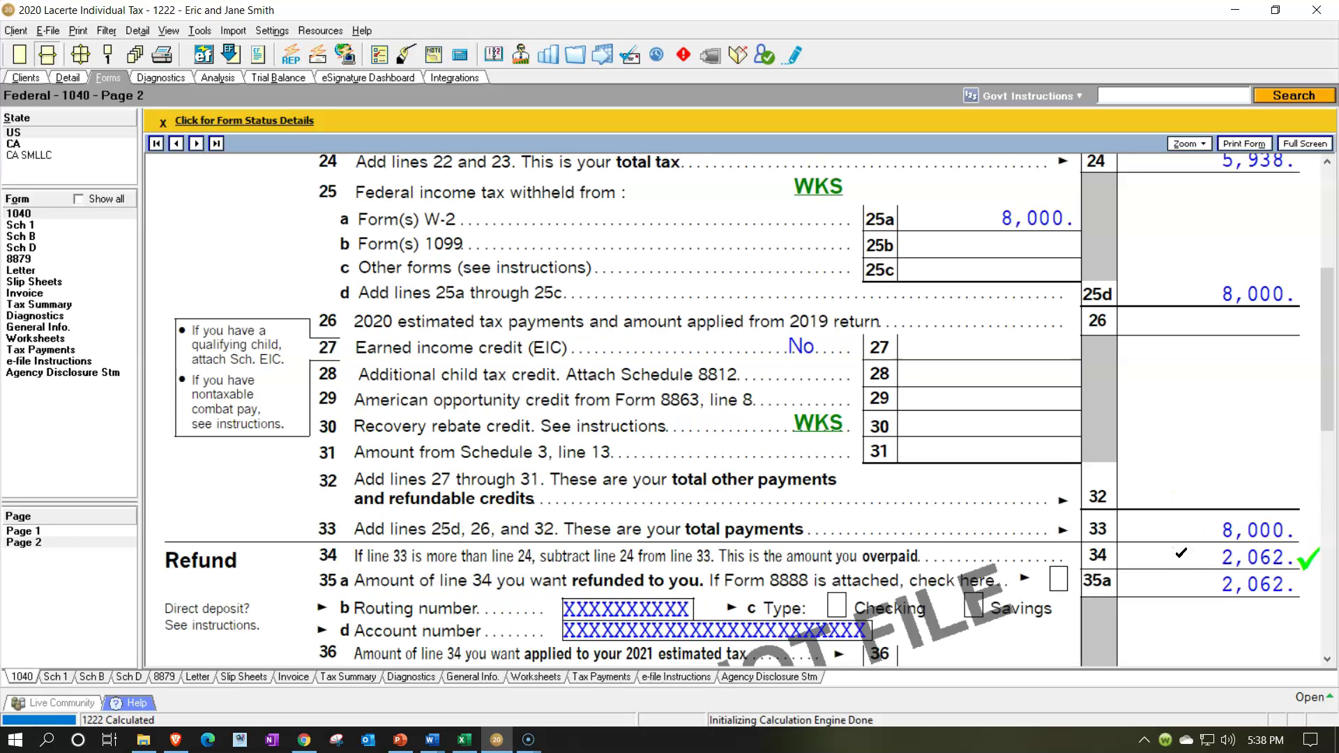